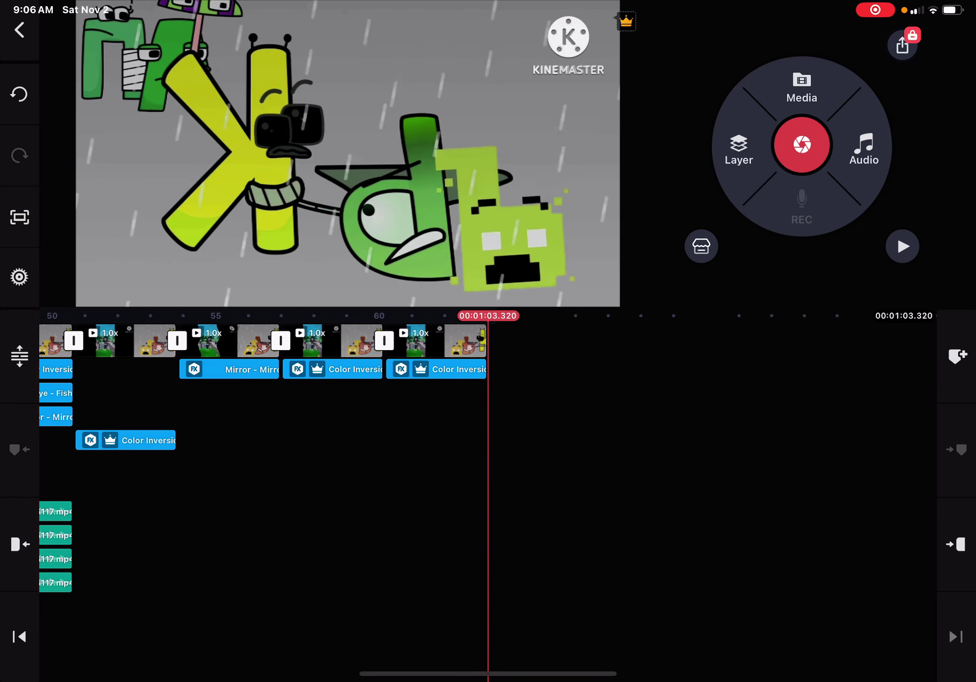
Tap clips near the end and preview the frames just before one minute.
{"action": "left_click", "coordinate": [465, 341]}
{"action": "left_click", "coordinate": [686, 458]}
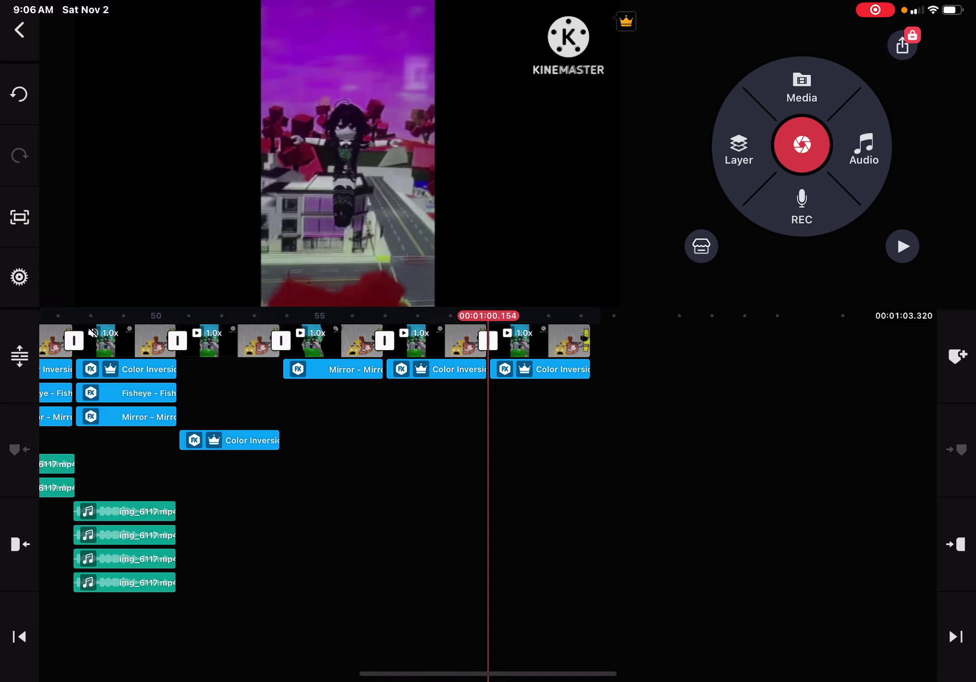
{"action": "left_click_drag", "start_coordinate": [305, 496], "coordinate": [336, 496]}
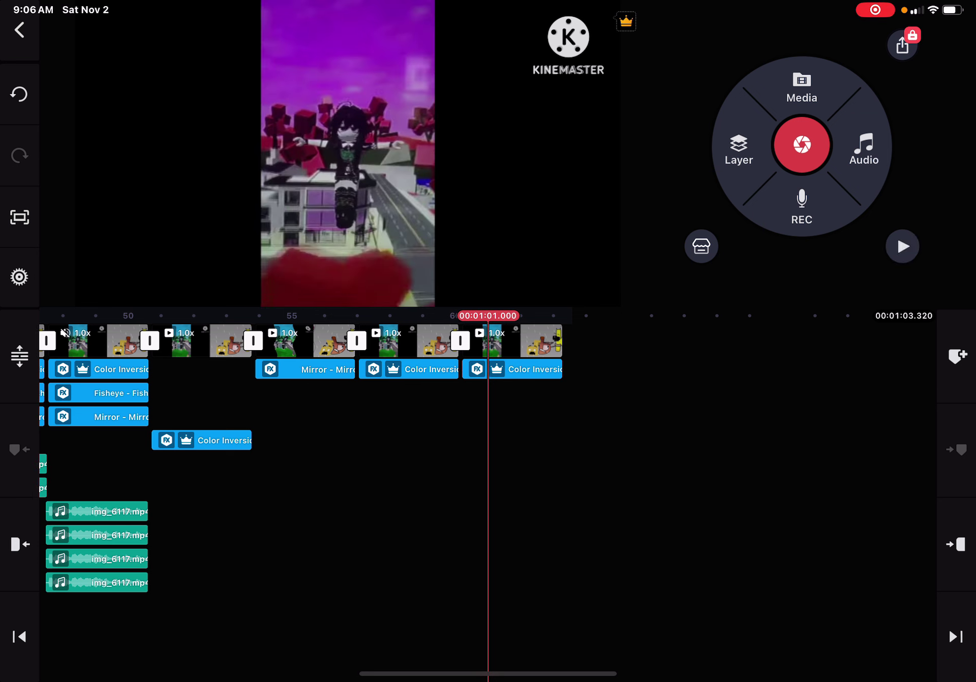
{"action": "left_click", "coordinate": [542, 340]}
{"action": "key", "text": "Delete"}
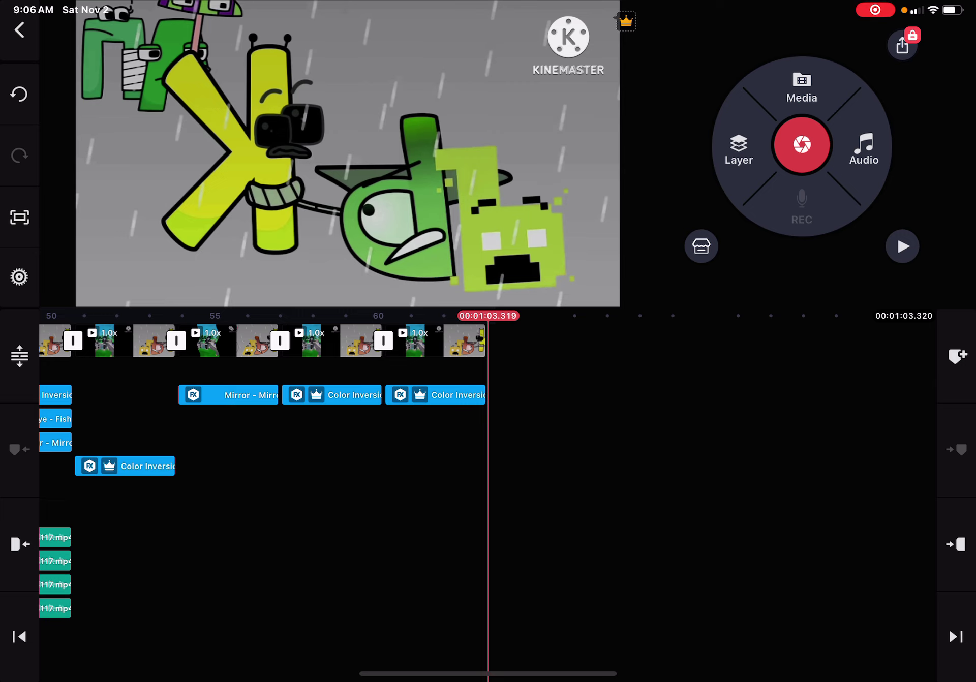
{"action": "left_click_drag", "start_coordinate": [305, 458], "coordinate": [337, 458]}
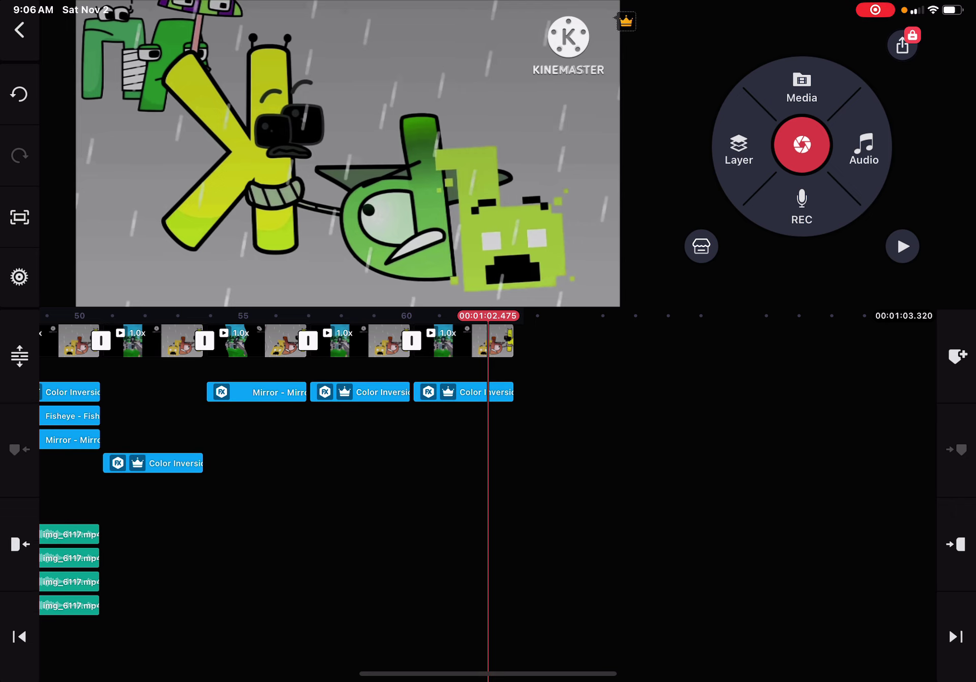
{"action": "left_click_drag", "start_coordinate": [337, 458], "coordinate": [309, 458]}
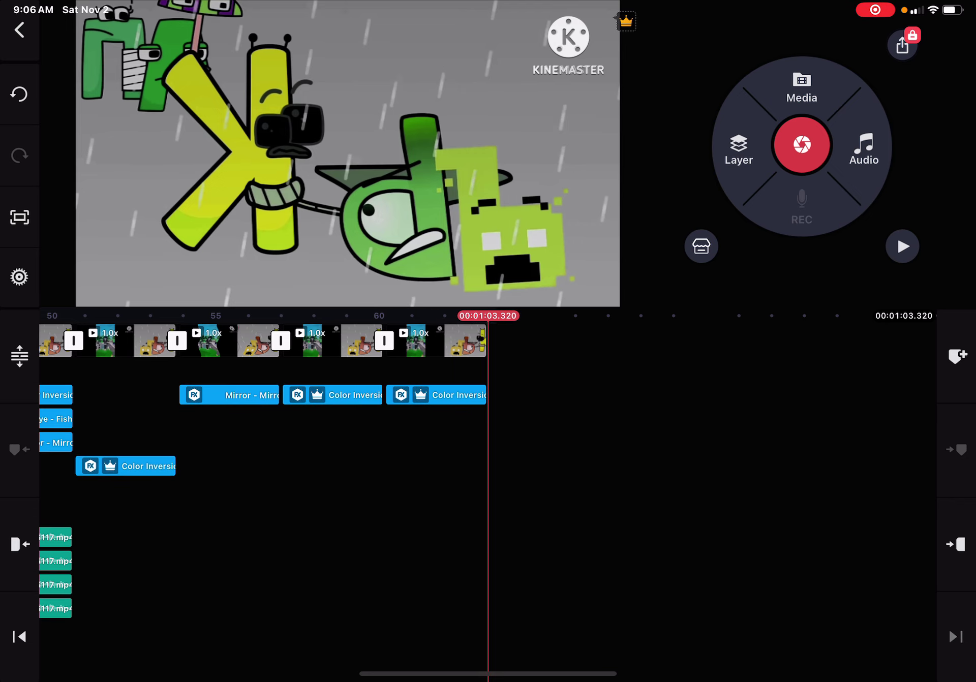
Review and play the section around 55 seconds.
{"action": "left_click_drag", "start_coordinate": [229, 497], "coordinate": [496, 496]}
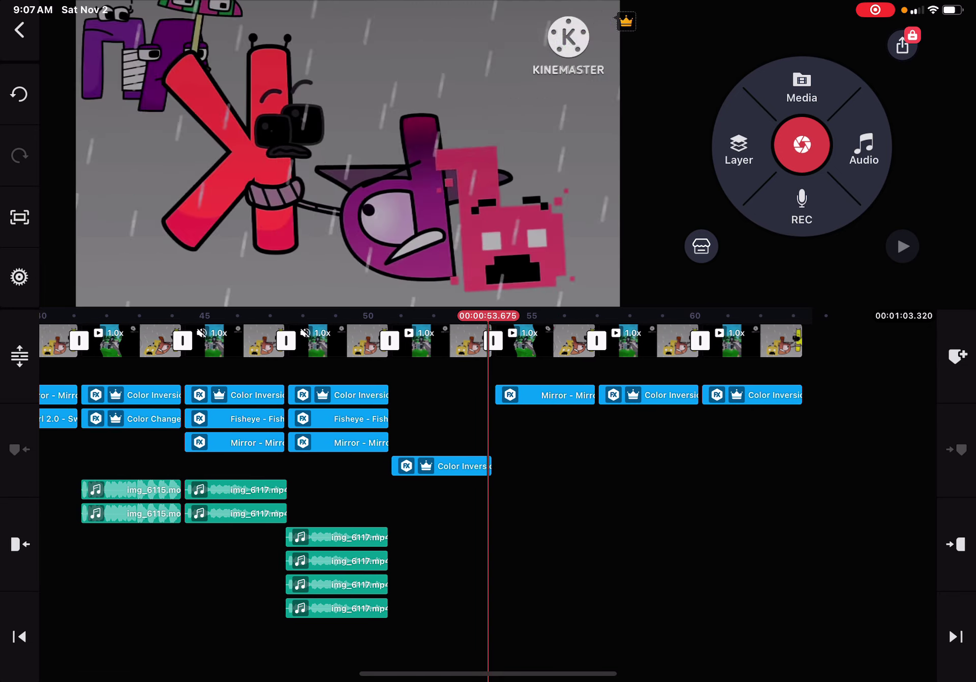
{"action": "left_click_drag", "start_coordinate": [496, 496], "coordinate": [485, 496]}
{"action": "left_click", "coordinate": [903, 246]}
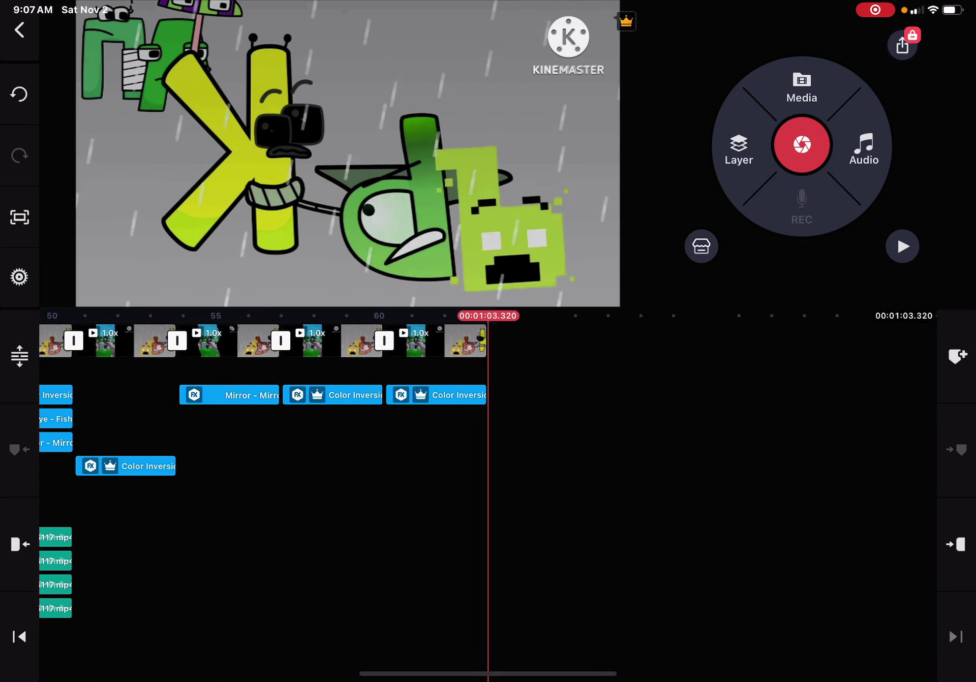
{"action": "left_click_drag", "start_coordinate": [229, 496], "coordinate": [480, 496]}
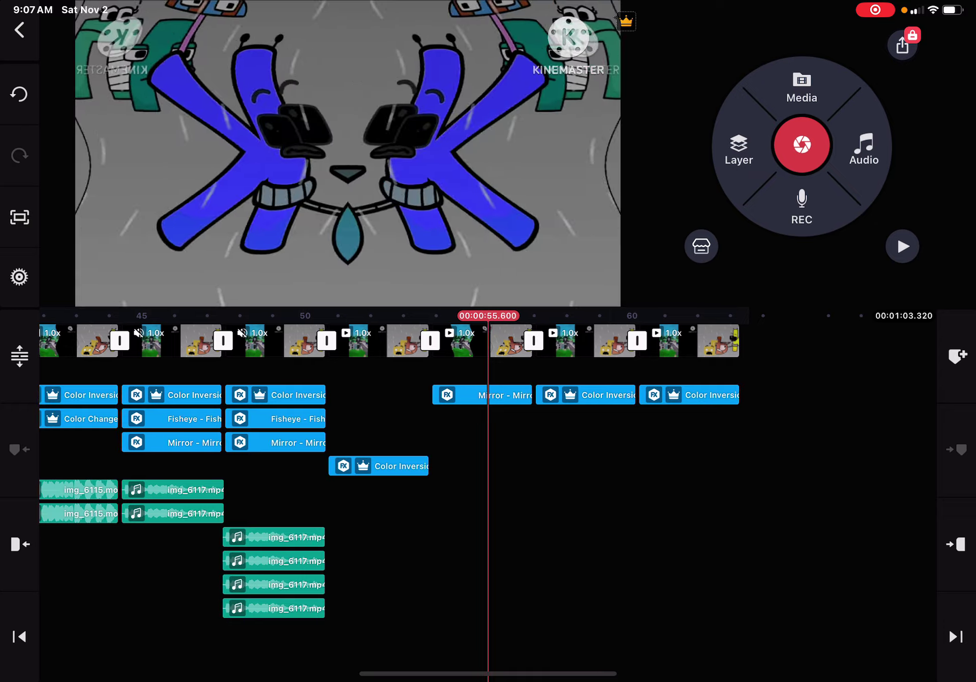
Scrub through the middle and opening clips (44, 23, 17, 12 seconds), then jump to the start.
{"action": "left_click_drag", "start_coordinate": [153, 497], "coordinate": [687, 496]}
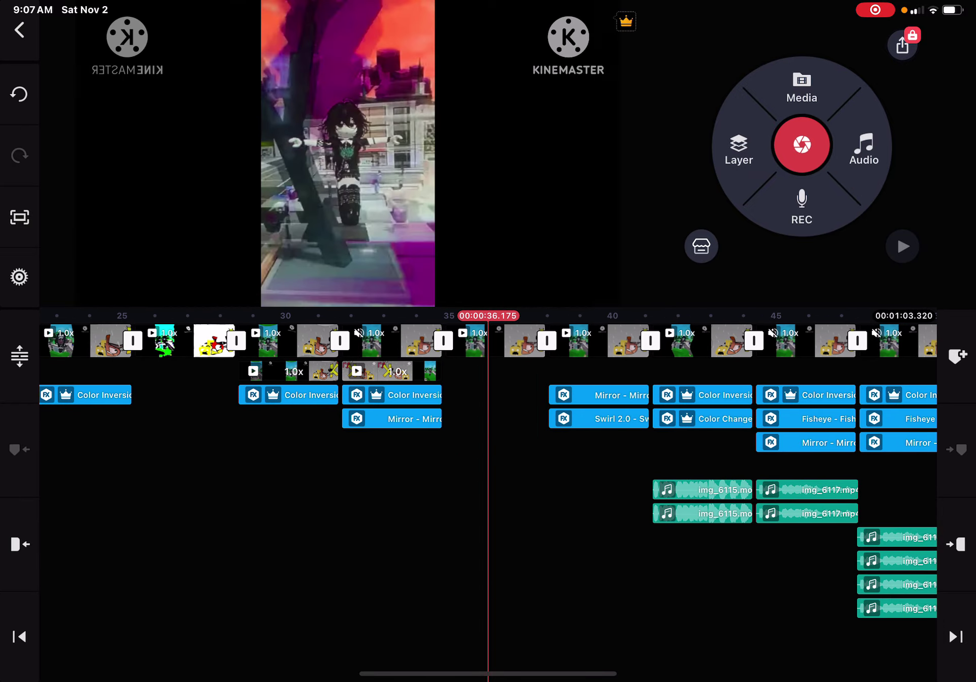
{"action": "mouse_move", "coordinate": [229, 497]}
{"action": "left_mouse_down"}
{"action": "mouse_move", "coordinate": [687, 496]}
{"action": "mouse_move", "coordinate": [458, 496]}
{"action": "left_mouse_up"}
{"action": "left_click_drag", "start_coordinate": [686, 496], "coordinate": [229, 497]}
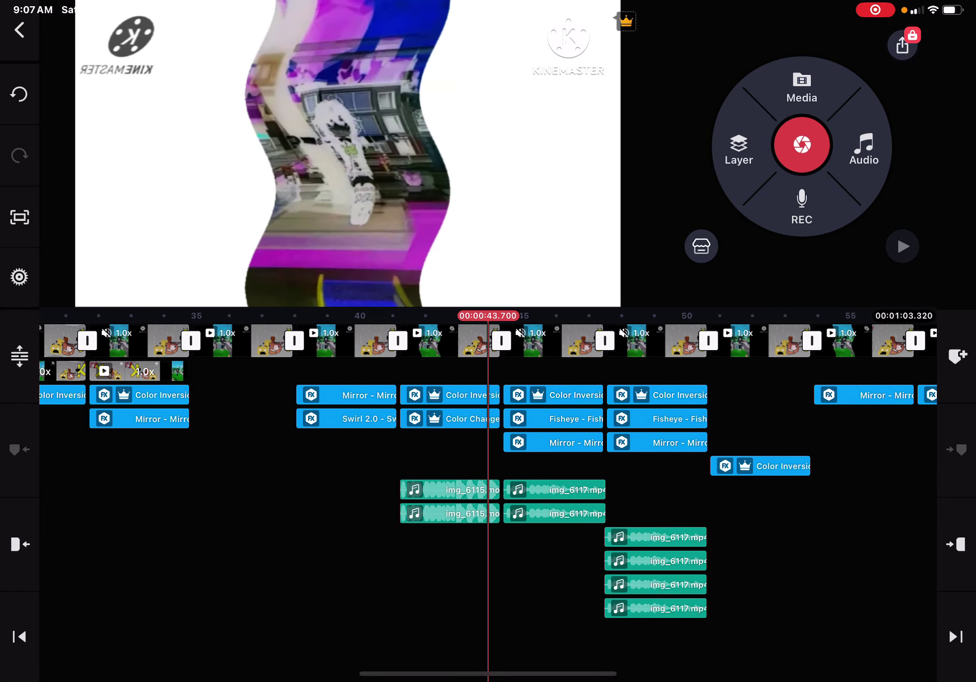
{"action": "left_click_drag", "start_coordinate": [686, 497], "coordinate": [191, 496]}
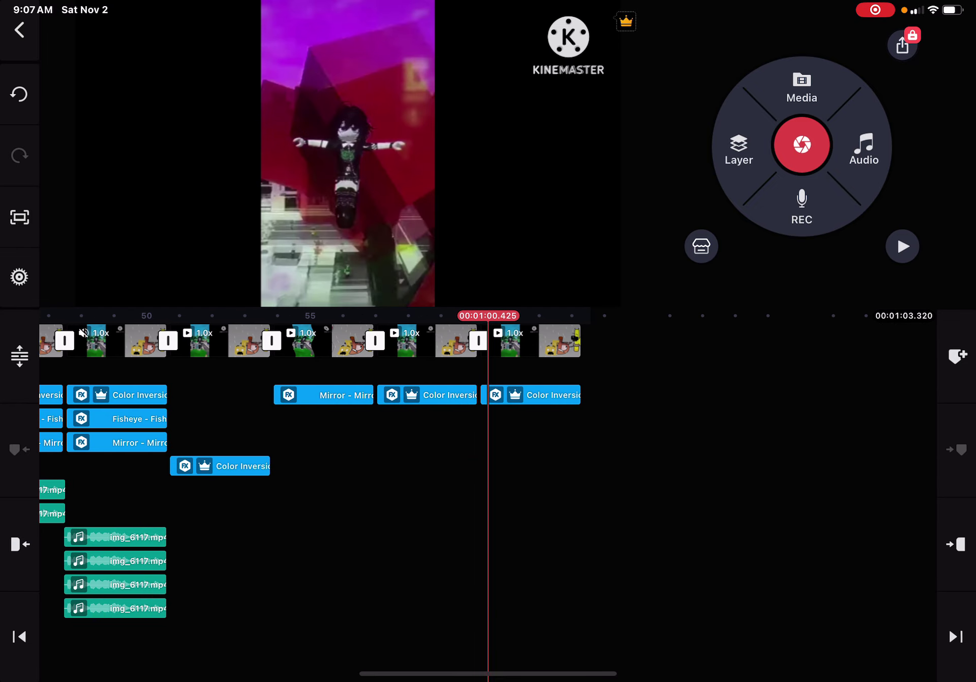
{"action": "left_click_drag", "start_coordinate": [229, 496], "coordinate": [686, 496]}
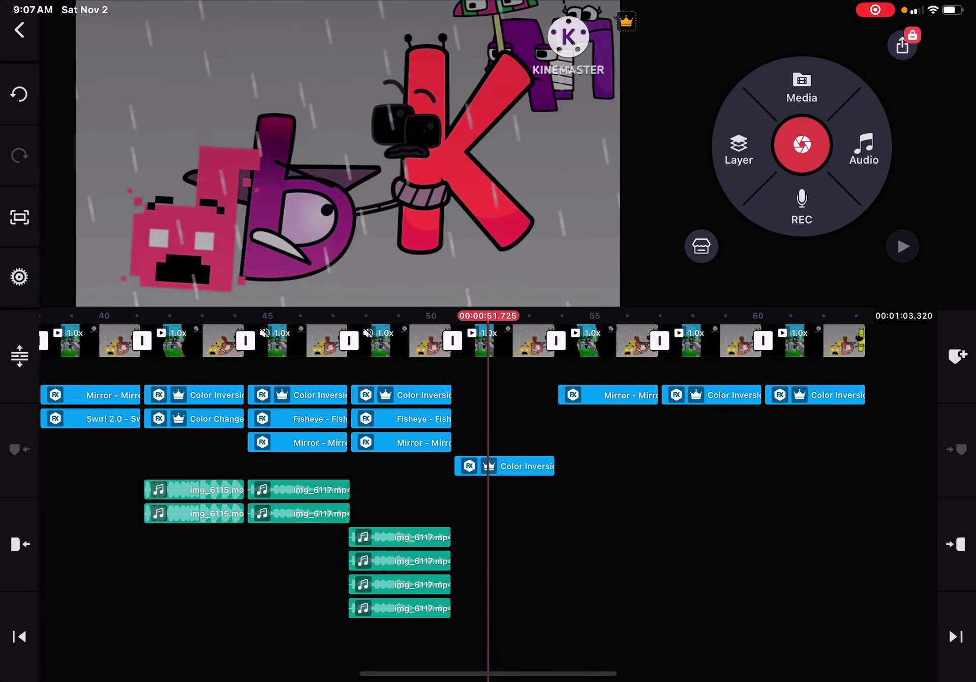
{"action": "left_click_drag", "start_coordinate": [305, 496], "coordinate": [610, 496]}
{"action": "mouse_move", "coordinate": [305, 496]}
{"action": "left_mouse_down"}
{"action": "mouse_move", "coordinate": [686, 496]}
{"action": "mouse_move", "coordinate": [457, 496]}
{"action": "left_mouse_up"}
{"action": "left_click_drag", "start_coordinate": [611, 496], "coordinate": [382, 496]}
{"action": "left_click_drag", "start_coordinate": [305, 496], "coordinate": [686, 497]}
{"action": "left_click", "coordinate": [19, 636]}
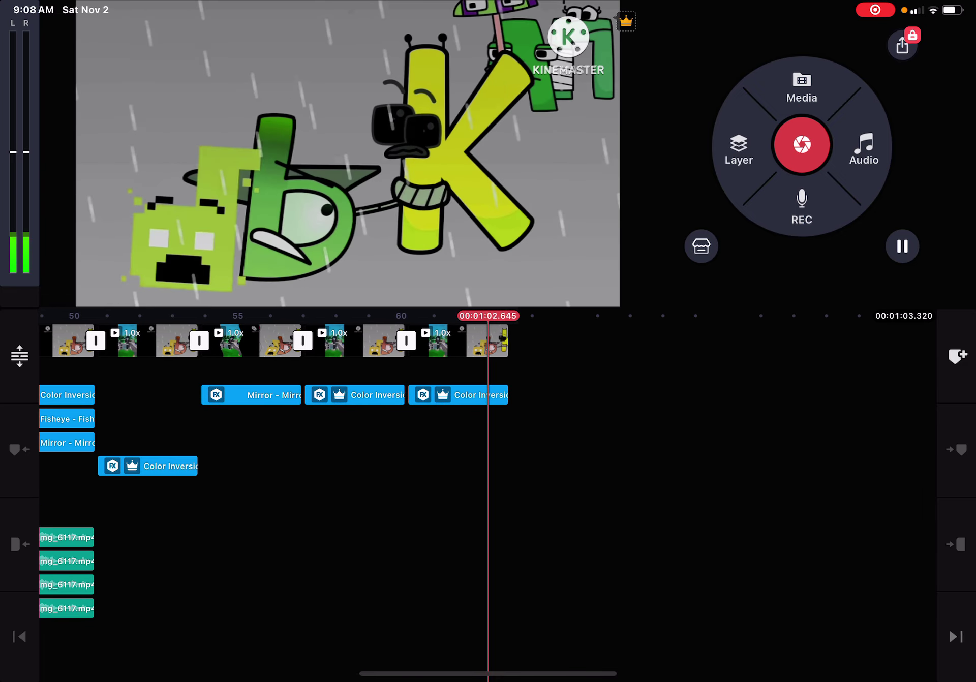
Select and deselect the last Color Inversion layer and the final video clip.
{"action": "left_click_drag", "start_coordinate": [305, 341], "coordinate": [317, 341]}
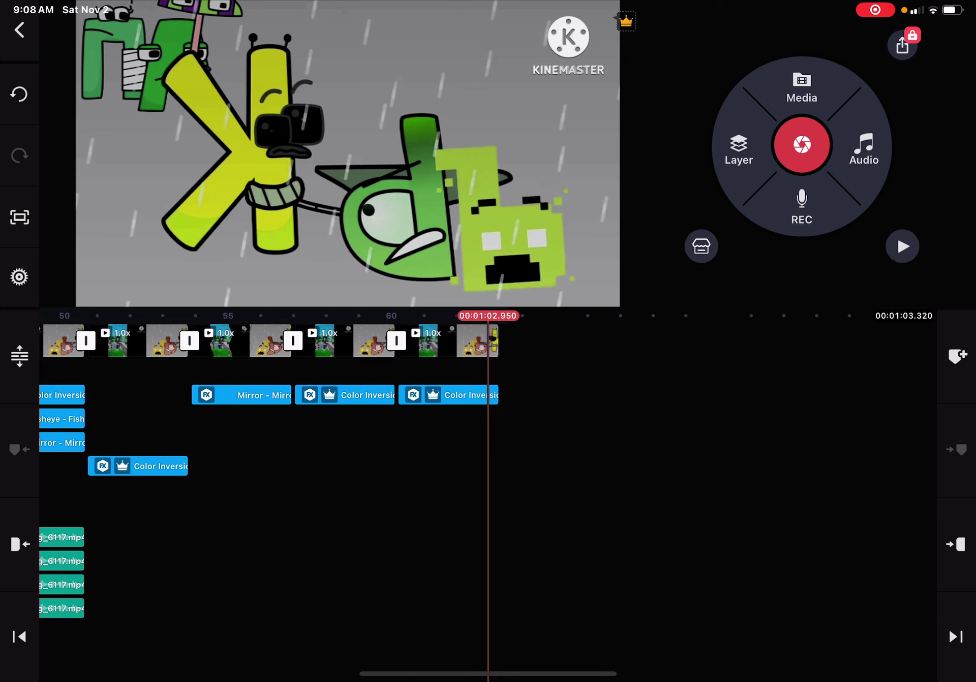
{"action": "left_click", "coordinate": [457, 394]}
{"action": "left_click", "coordinate": [488, 496]}
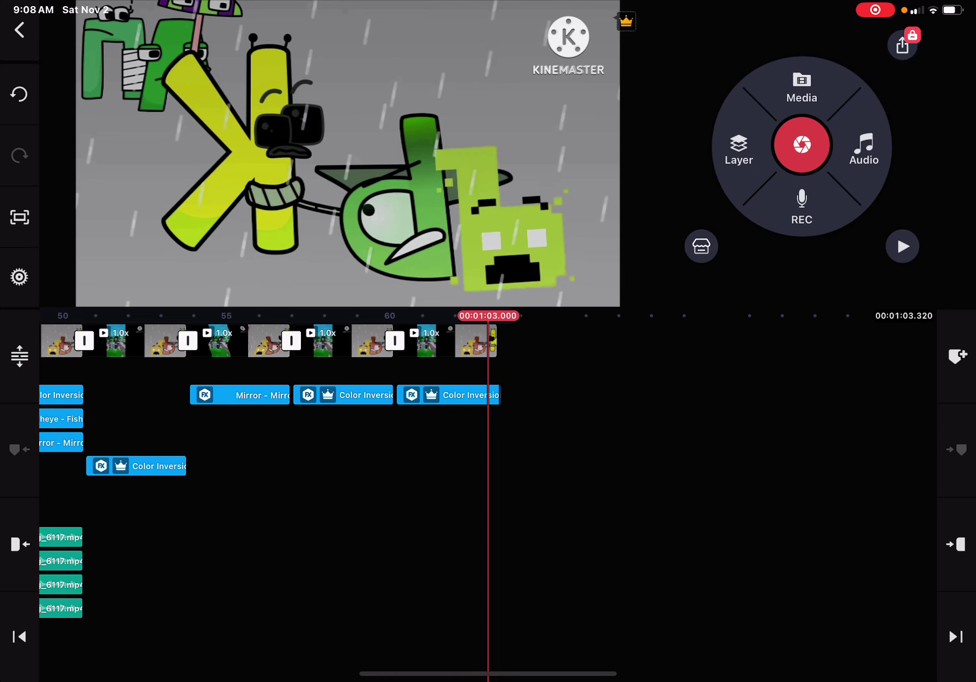
{"action": "left_click", "coordinate": [457, 395]}
{"action": "left_click", "coordinate": [488, 496]}
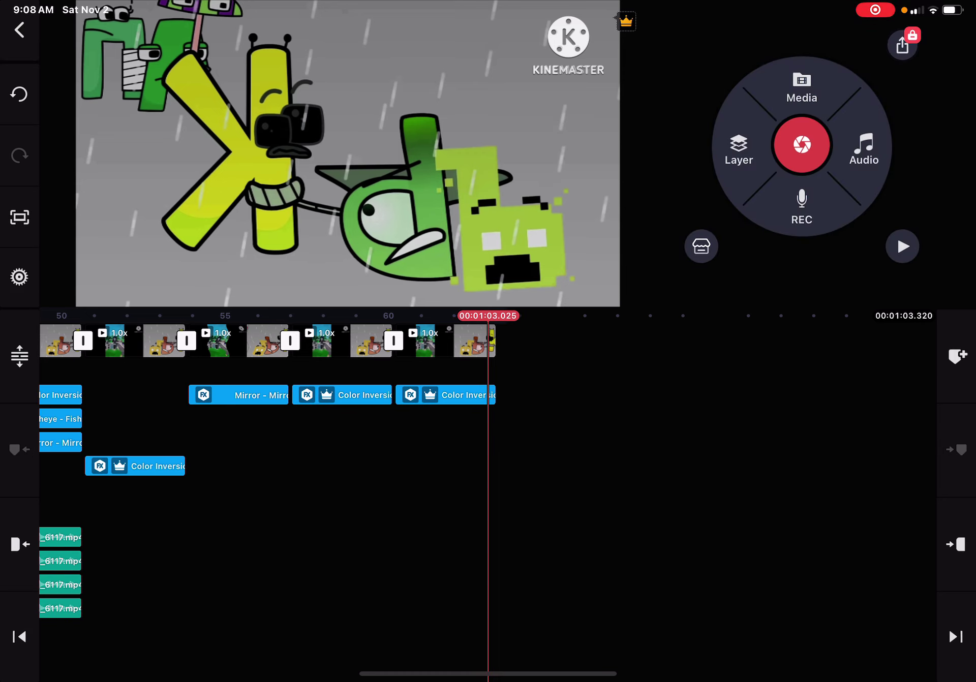
{"action": "left_click", "coordinate": [458, 394]}
{"action": "left_click", "coordinate": [488, 496]}
{"action": "left_click", "coordinate": [458, 394]}
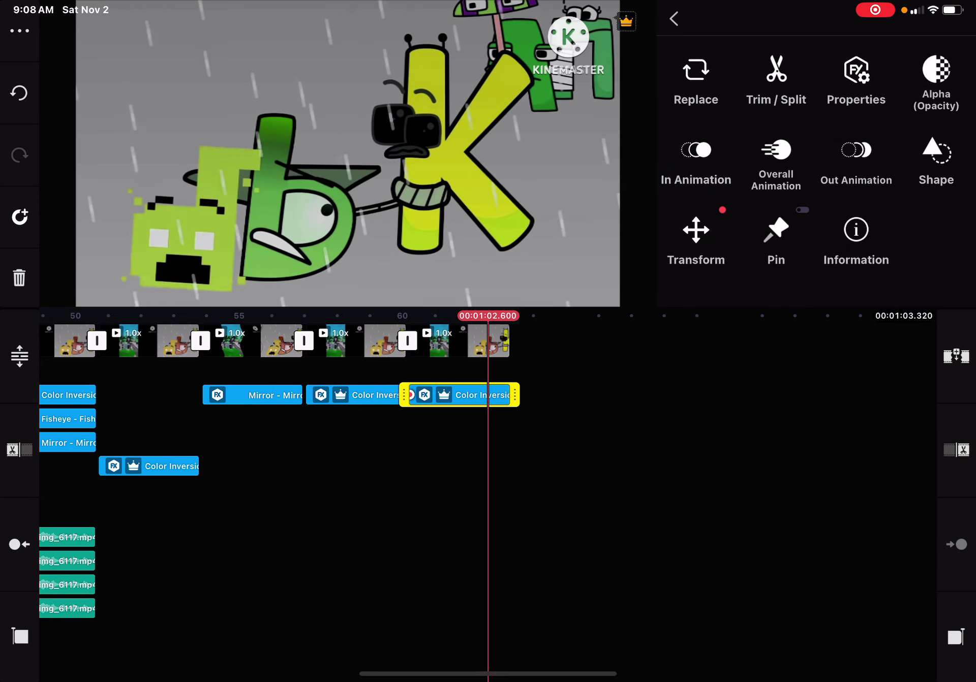
{"action": "left_click", "coordinate": [488, 496]}
{"action": "left_click", "coordinate": [488, 341]}
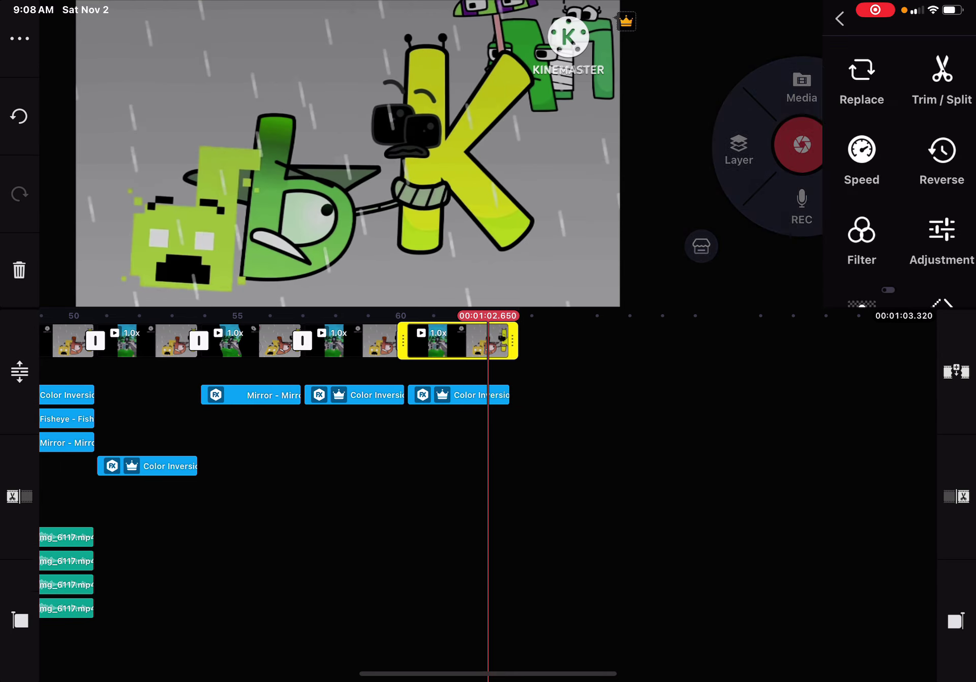
{"action": "left_click", "coordinate": [434, 341]}
{"action": "left_click", "coordinate": [488, 497]}
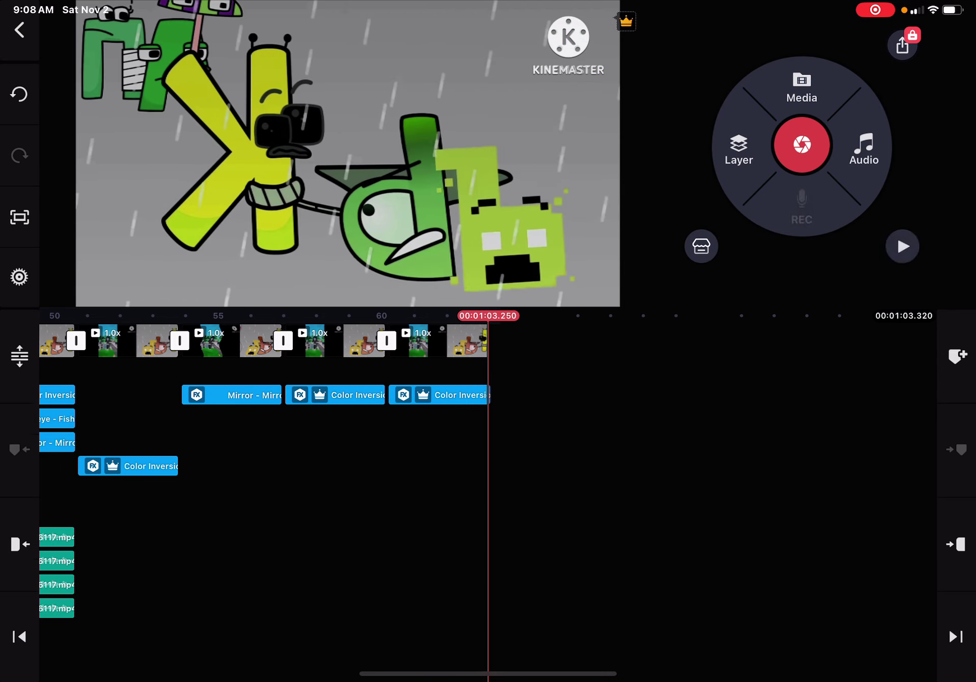
Rewind the preview from about 53 seconds through 47 and 42 to 38 seconds.
{"action": "left_click_drag", "start_coordinate": [305, 534], "coordinate": [641, 535]}
{"action": "left_click_drag", "start_coordinate": [381, 535], "coordinate": [429, 534]}
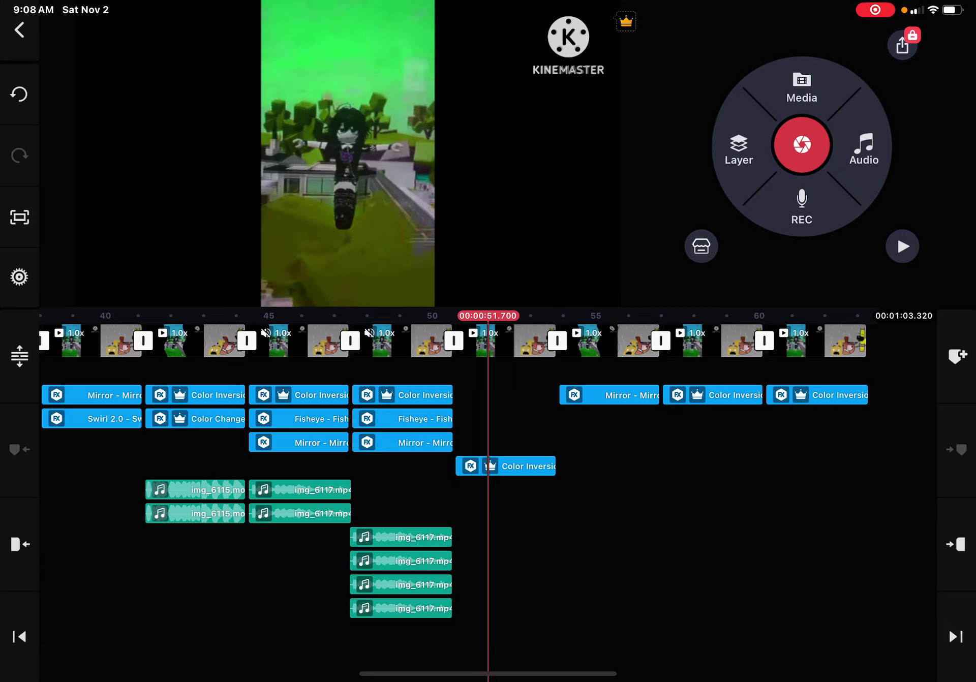
{"action": "left_click_drag", "start_coordinate": [420, 535], "coordinate": [484, 534]}
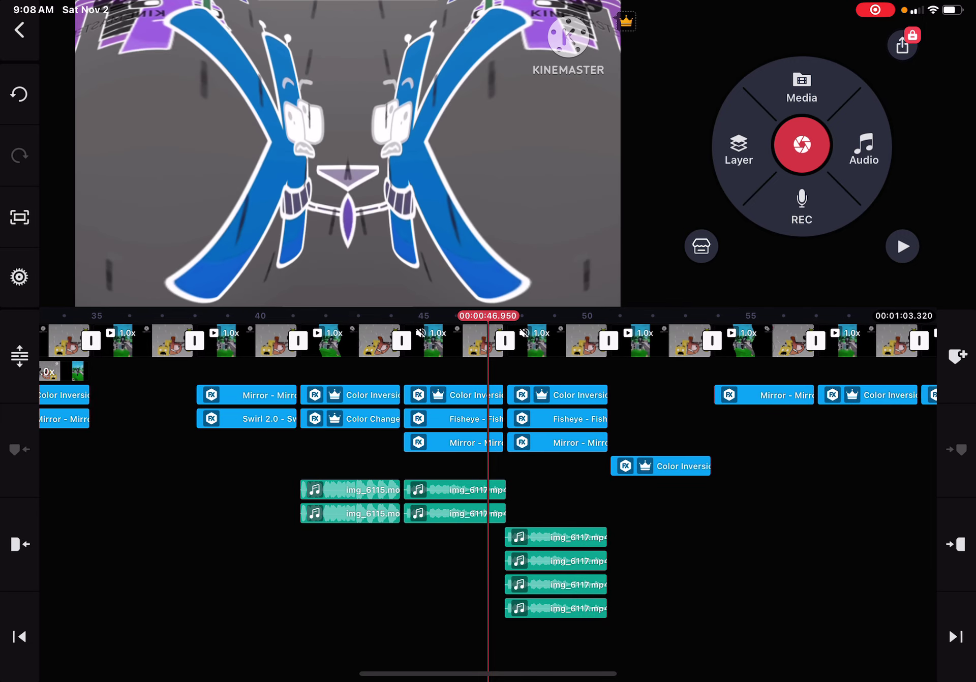
{"action": "left_click_drag", "start_coordinate": [420, 535], "coordinate": [490, 534]}
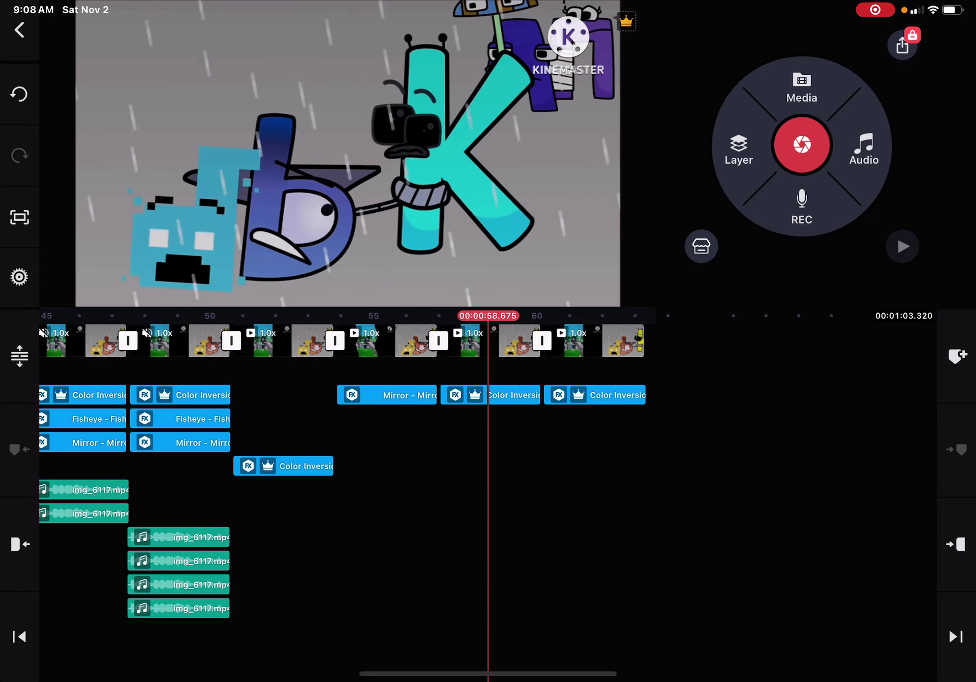
{"action": "left_click_drag", "start_coordinate": [305, 534], "coordinate": [610, 534]}
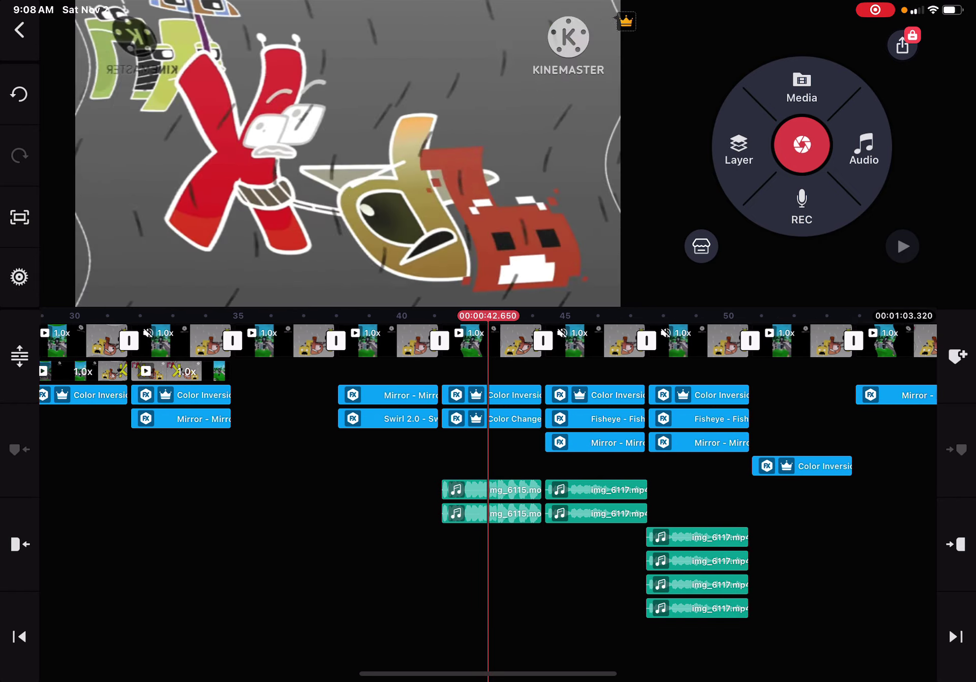
{"action": "left_click_drag", "start_coordinate": [458, 535], "coordinate": [610, 535]}
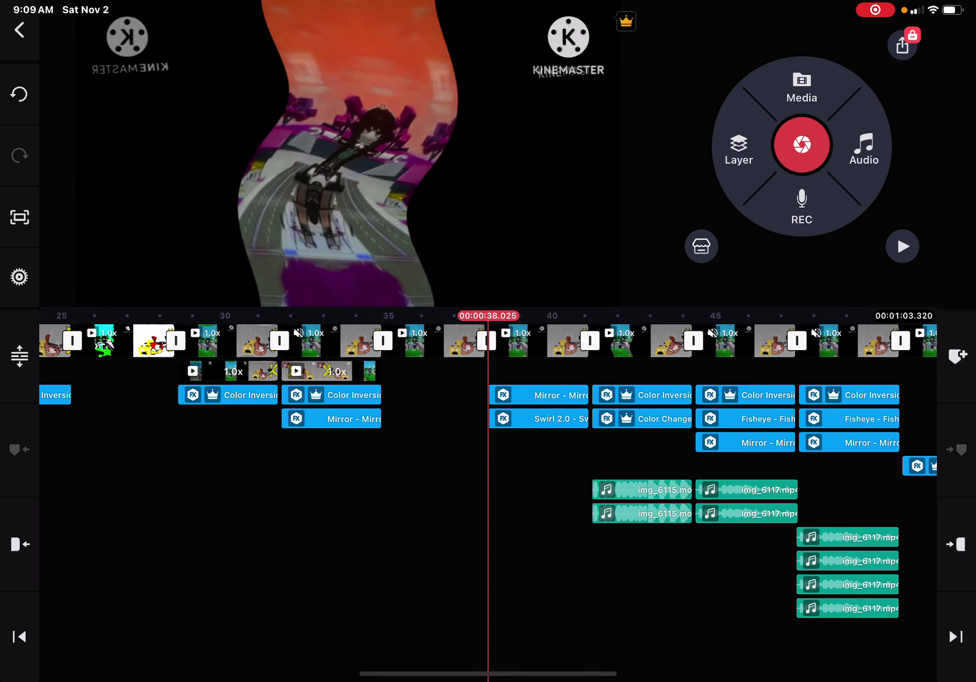
Select the video clip around 38 seconds, then deselect it to leave clip editing.
{"action": "left_click", "coordinate": [503, 340]}
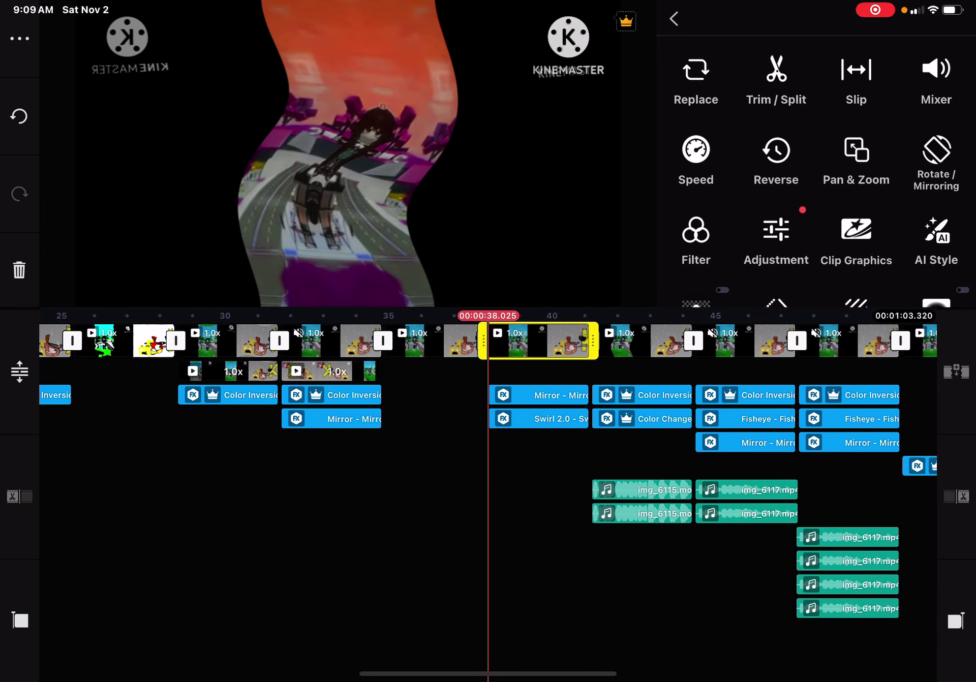
{"action": "left_click", "coordinate": [534, 534]}
{"action": "left_click", "coordinate": [541, 340]}
{"action": "mouse_move", "coordinate": [458, 534]}
{"action": "left_mouse_down"}
{"action": "mouse_move", "coordinate": [565, 535]}
{"action": "mouse_move", "coordinate": [458, 534]}
{"action": "left_mouse_up"}
{"action": "left_click", "coordinate": [488, 534]}
{"action": "left_click", "coordinate": [541, 340]}
{"action": "left_click", "coordinate": [488, 534]}
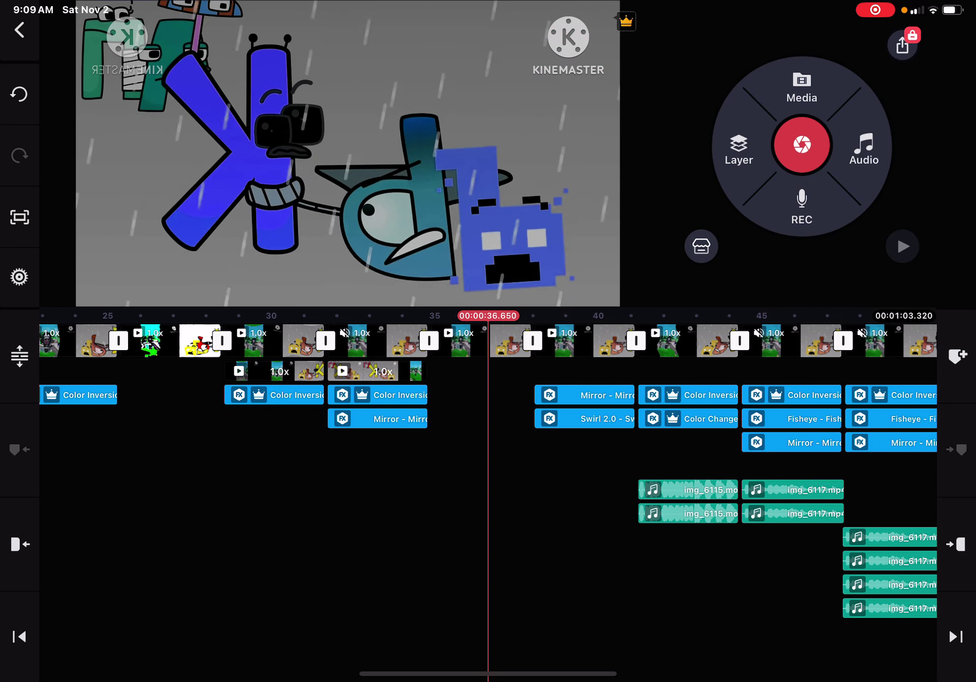
Scrub back to about 34 seconds, switch apps, and reopen KineMaster full-screen.
{"action": "left_click_drag", "start_coordinate": [458, 534], "coordinate": [550, 534]}
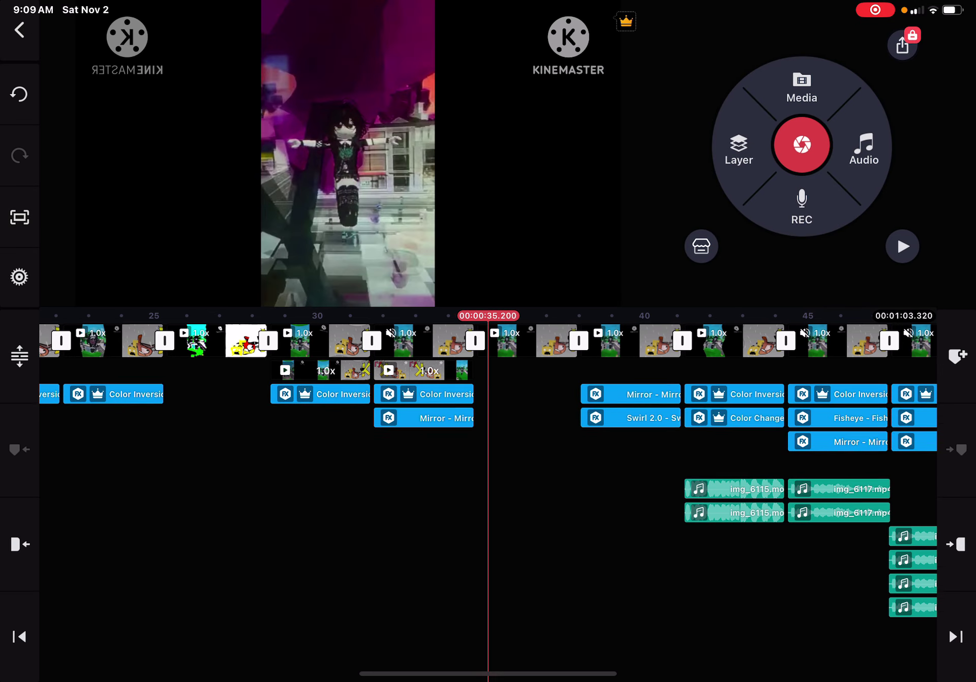
{"action": "left_click_drag", "start_coordinate": [458, 535], "coordinate": [503, 535]}
{"action": "left_click_drag", "start_coordinate": [488, 675], "coordinate": [488, 382]}
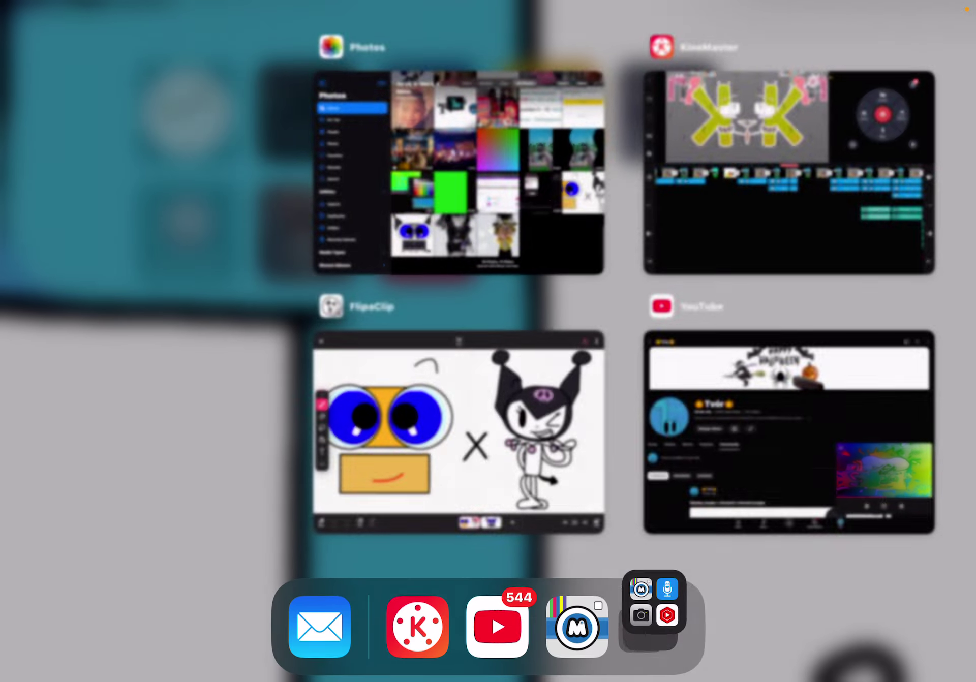
{"action": "left_click", "coordinate": [789, 171]}
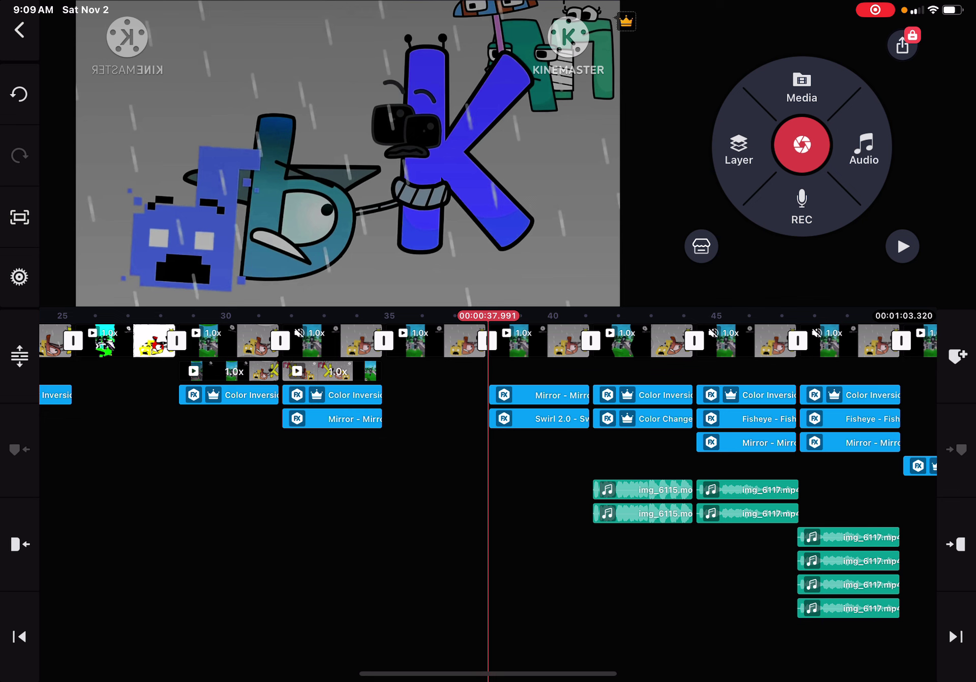
Rewind to the opening seconds, tap the clip near 3 seconds, and briefly play.
{"action": "left_click", "coordinate": [488, 580]}
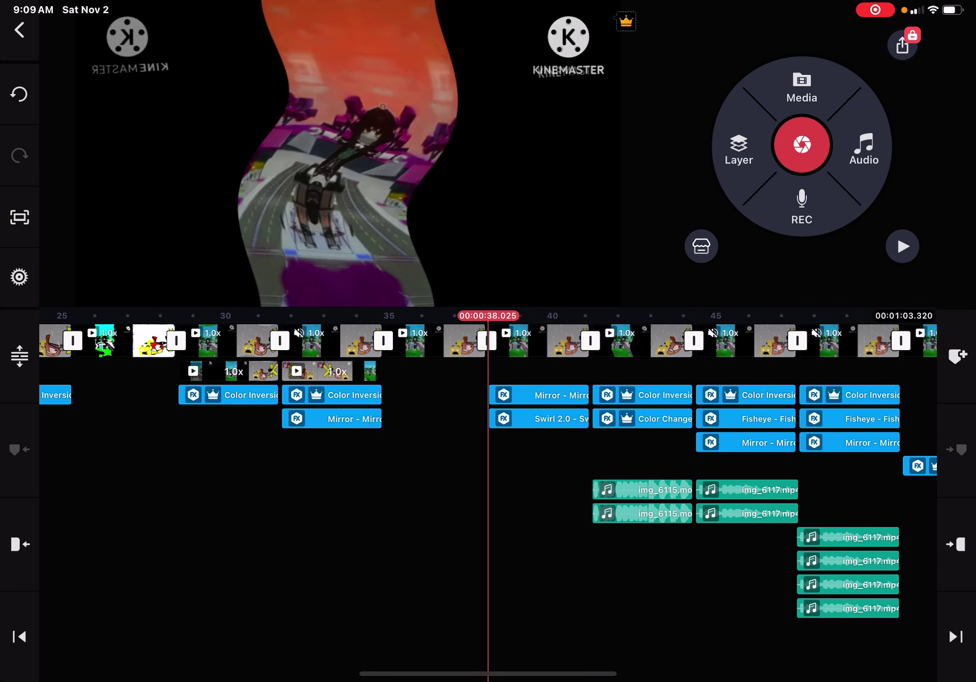
{"action": "scroll", "coordinate": [489, 489], "scroll_direction": "down", "scroll_amount": 1}
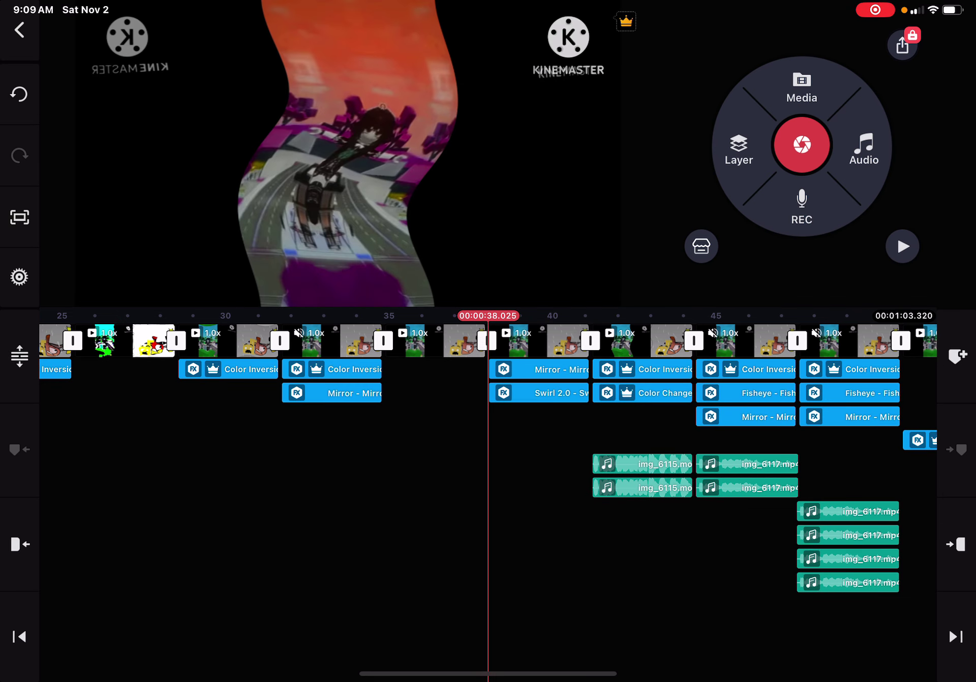
{"action": "left_click_drag", "start_coordinate": [306, 458], "coordinate": [763, 458]}
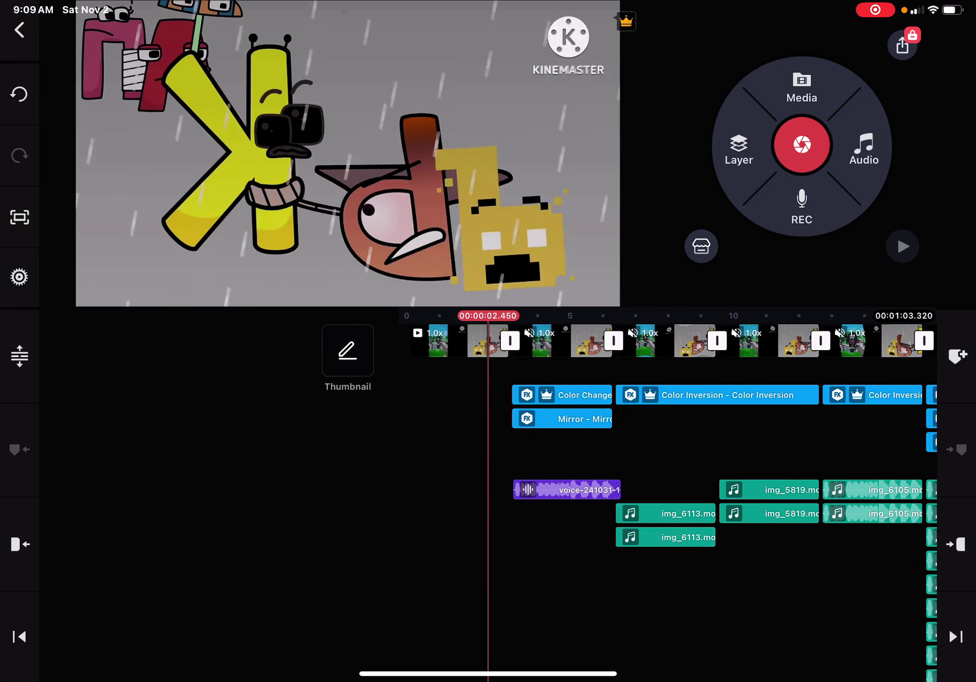
{"action": "left_click", "coordinate": [541, 341]}
{"action": "left_click", "coordinate": [489, 580]}
{"action": "left_click", "coordinate": [903, 245]}
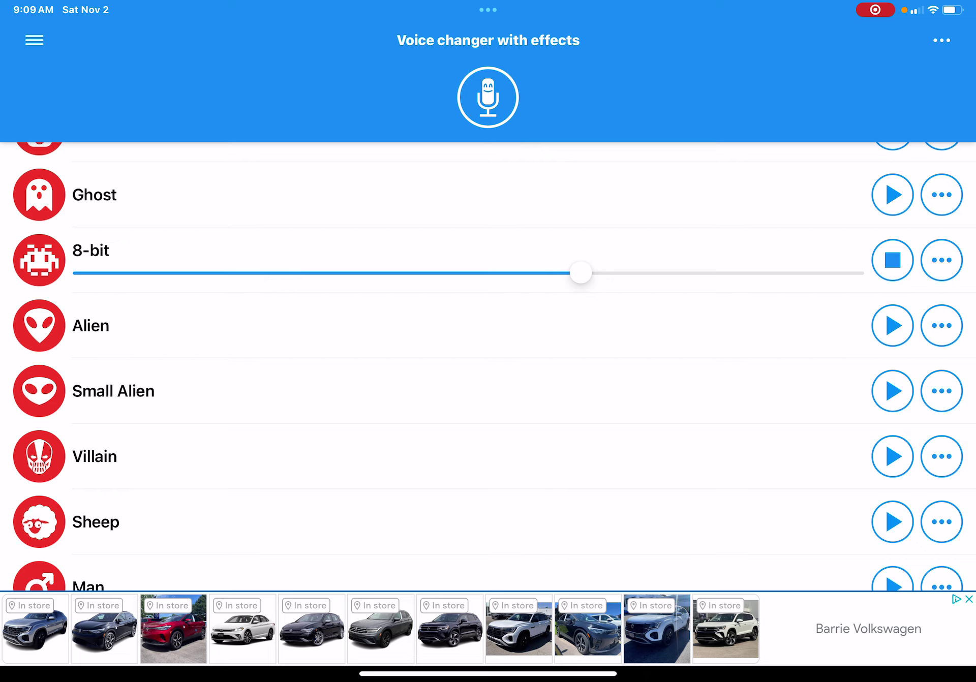
{"action": "scroll", "coordinate": [488, 367], "scroll_direction": "up", "scroll_amount": 10}
{"action": "scroll", "coordinate": [488, 367], "scroll_direction": "up", "scroll_amount": 10}
{"action": "scroll", "coordinate": [488, 367], "scroll_direction": "up", "scroll_amount": 10}
{"action": "scroll", "coordinate": [488, 367], "scroll_direction": "up", "scroll_amount": 10}
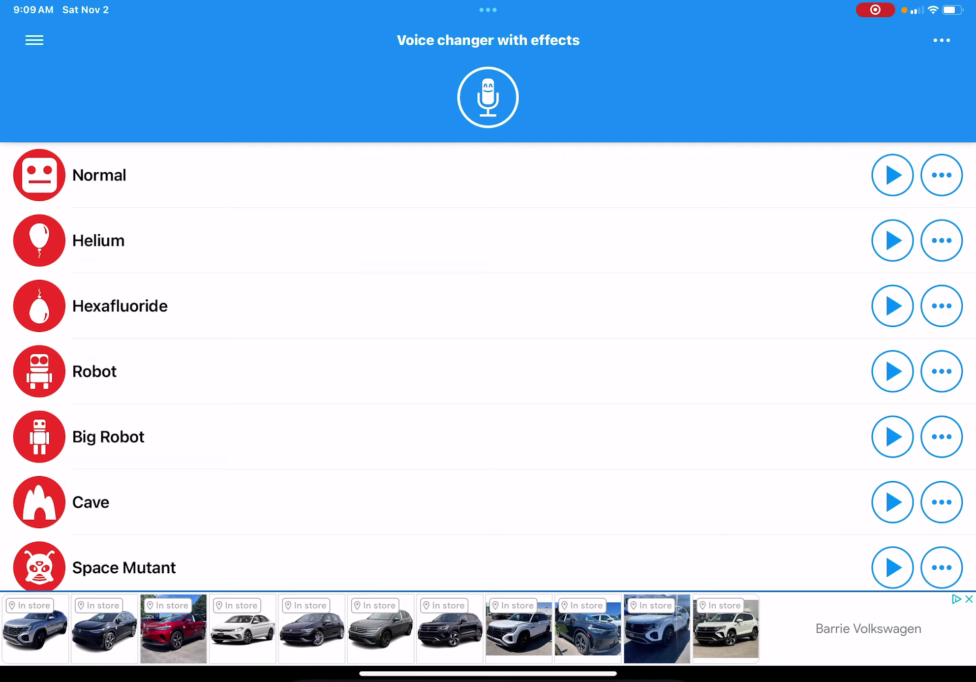
Choose Saved recordings from the app's section menu.
{"action": "left_click", "coordinate": [33, 39]}
{"action": "left_click", "coordinate": [93, 124]}
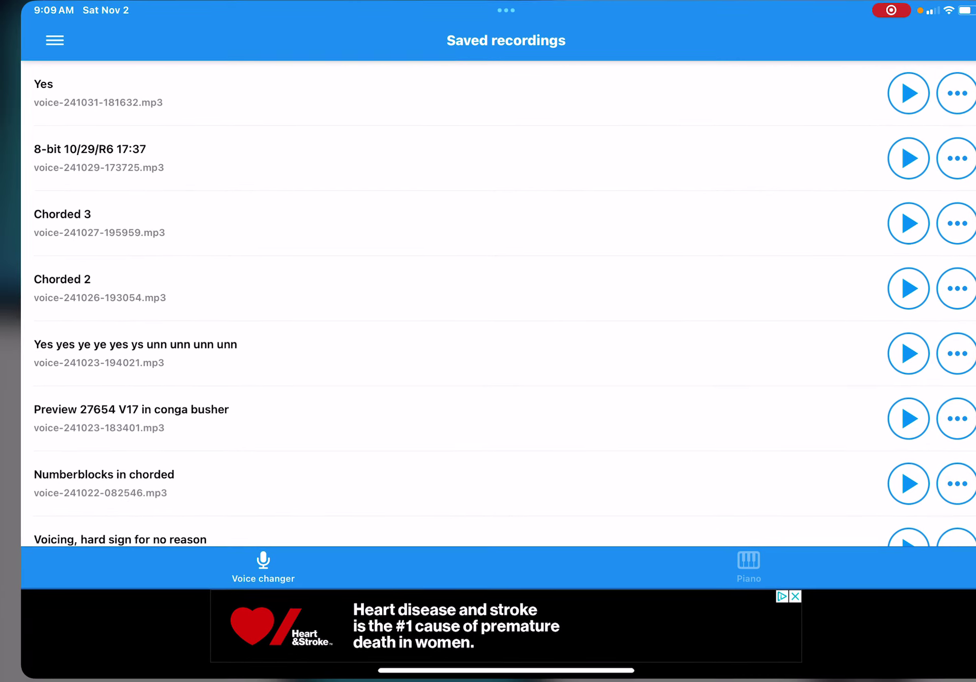
Return to KineMaster and scrub forward past 30 seconds to the project's end.
{"action": "left_click_drag", "start_coordinate": [488, 675], "coordinate": [488, 382]}
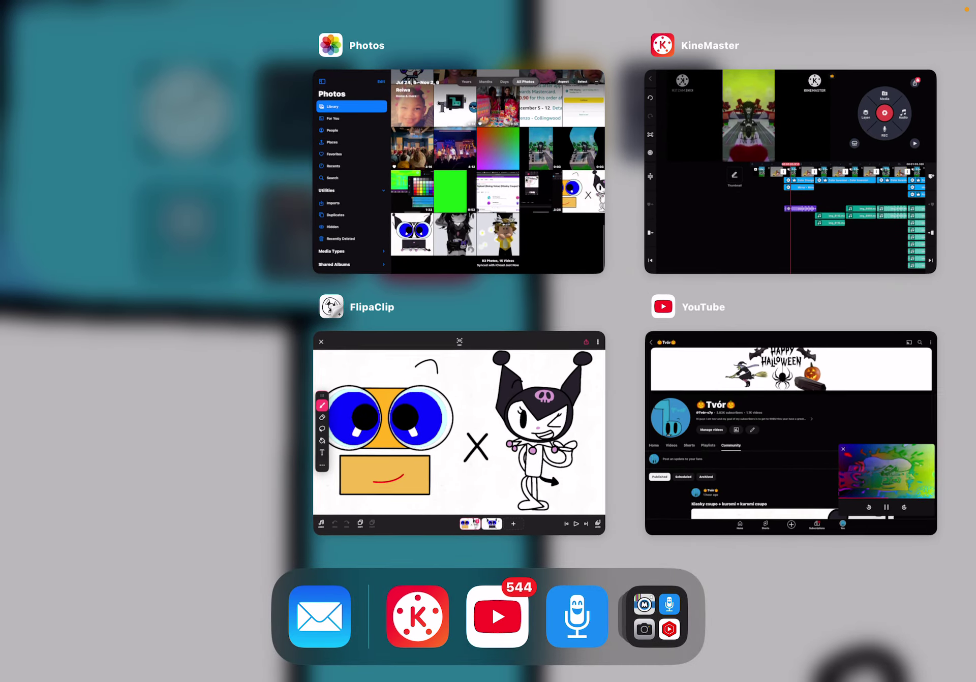
{"action": "left_click", "coordinate": [790, 202]}
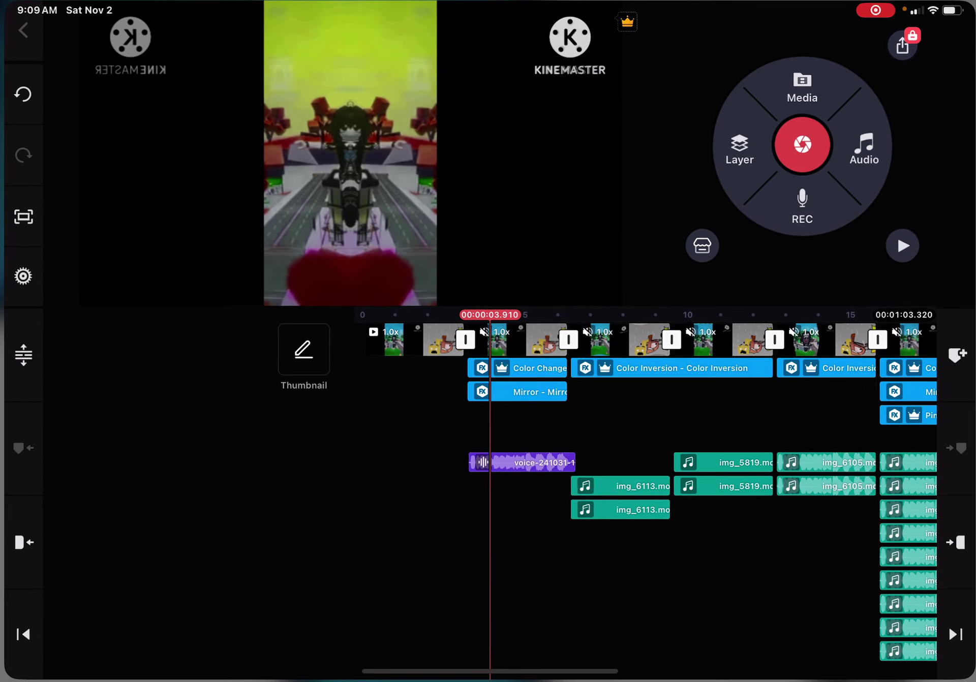
{"action": "left_click_drag", "start_coordinate": [762, 428], "coordinate": [228, 428]}
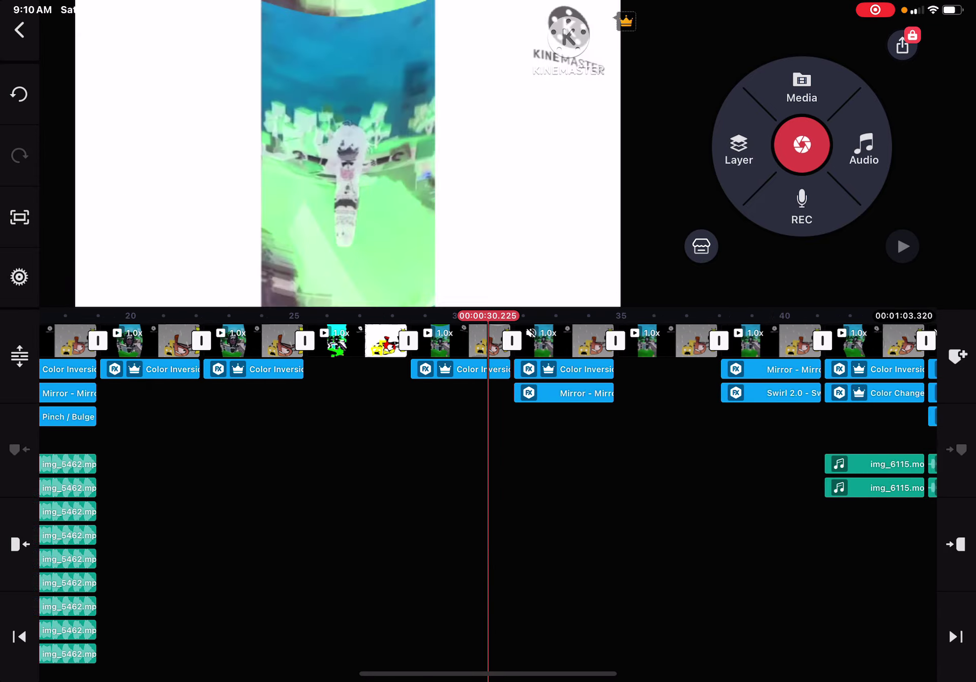
{"action": "left_click_drag", "start_coordinate": [763, 428], "coordinate": [153, 428]}
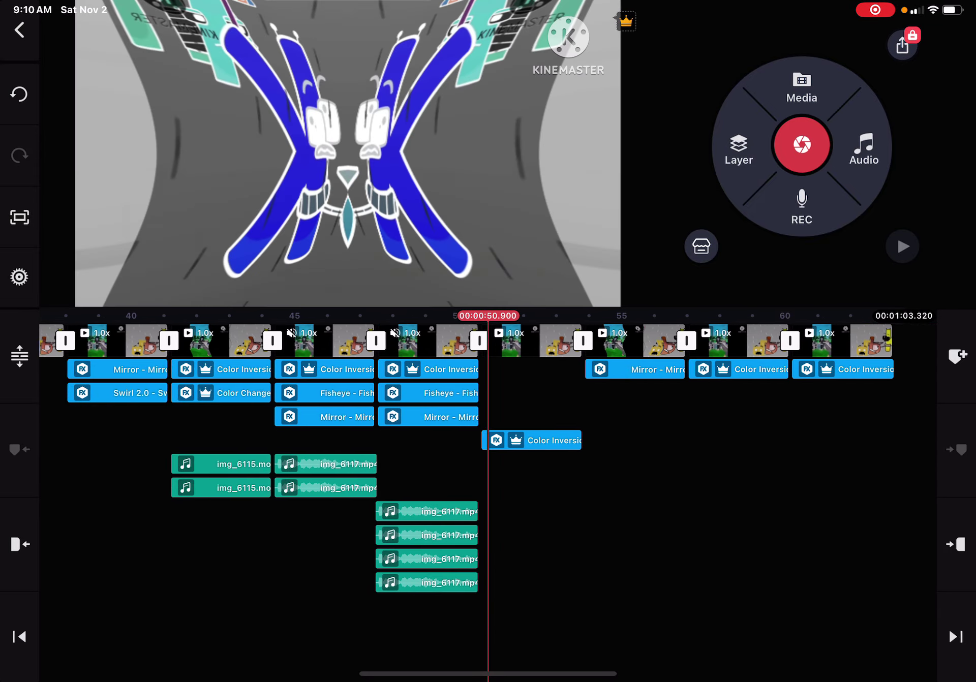
{"action": "left_click_drag", "start_coordinate": [686, 427], "coordinate": [152, 428]}
{"action": "mouse_move", "coordinate": [228, 428]}
{"action": "left_mouse_down"}
{"action": "mouse_move", "coordinate": [686, 428]}
{"action": "mouse_move", "coordinate": [229, 427]}
{"action": "left_mouse_up"}
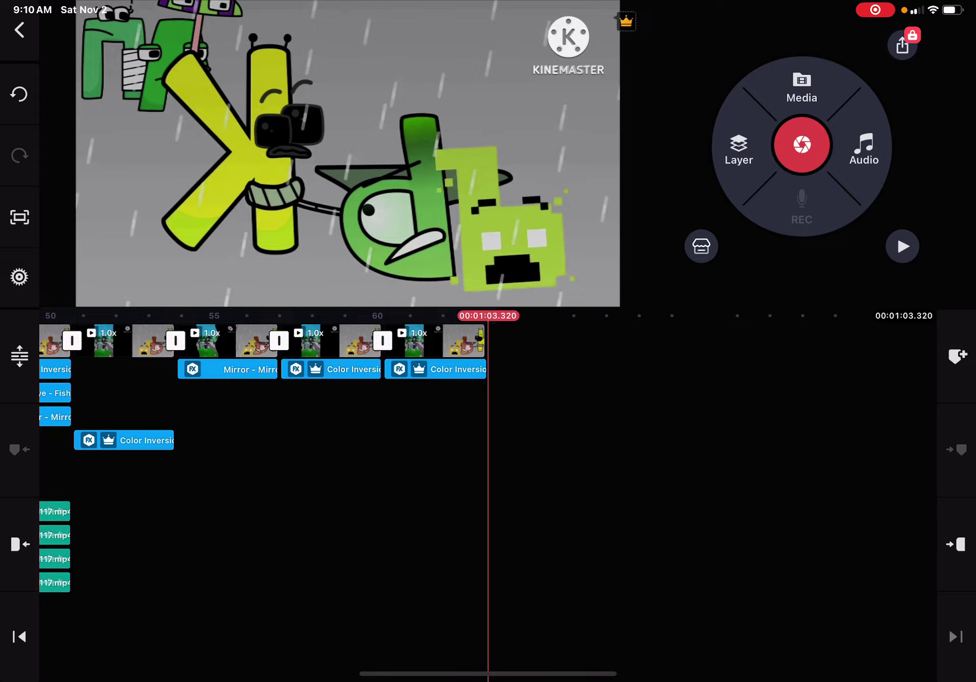
Scrub back through 33 and 13 seconds to the start, then forward to about 1:02.
{"action": "left_click_drag", "start_coordinate": [228, 458], "coordinate": [687, 458]}
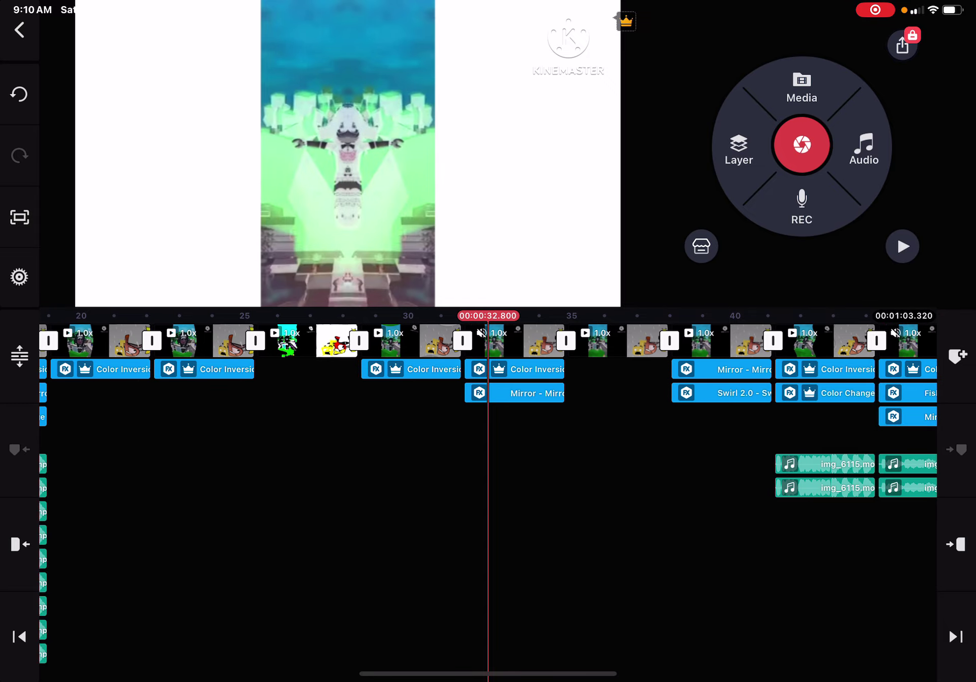
{"action": "left_click_drag", "start_coordinate": [305, 535], "coordinate": [687, 535]}
{"action": "left_click_drag", "start_coordinate": [229, 534], "coordinate": [686, 534]}
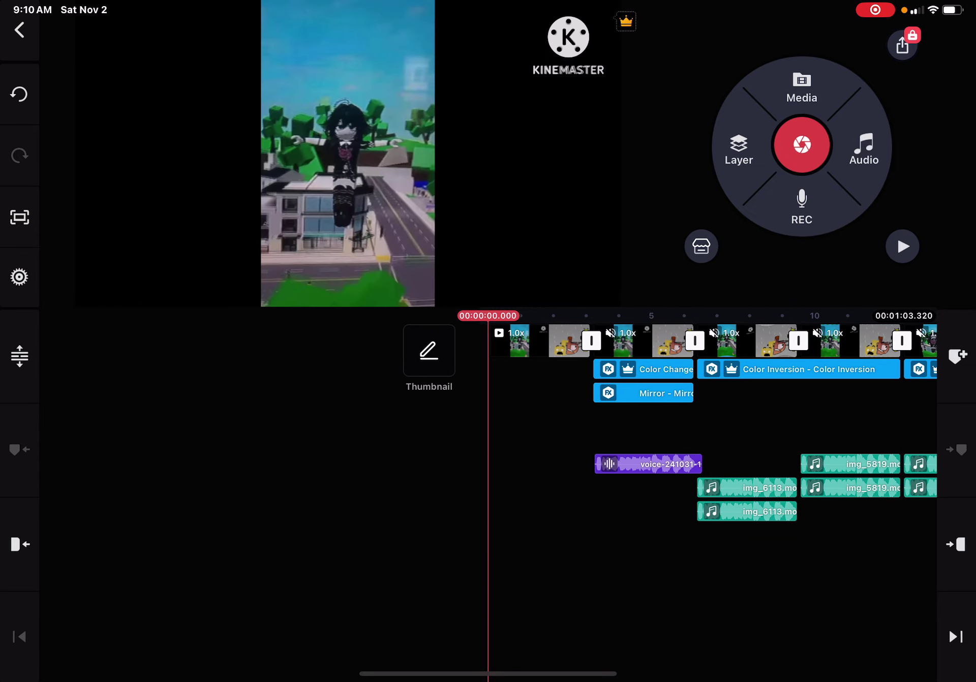
{"action": "left_click_drag", "start_coordinate": [762, 573], "coordinate": [229, 573]}
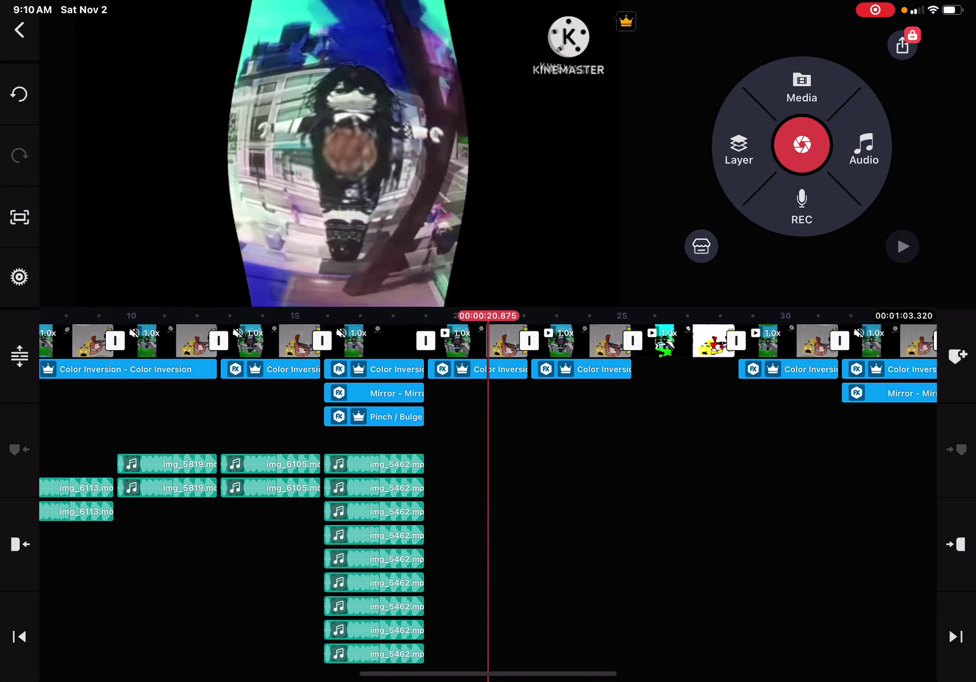
{"action": "left_click_drag", "start_coordinate": [763, 572], "coordinate": [305, 573]}
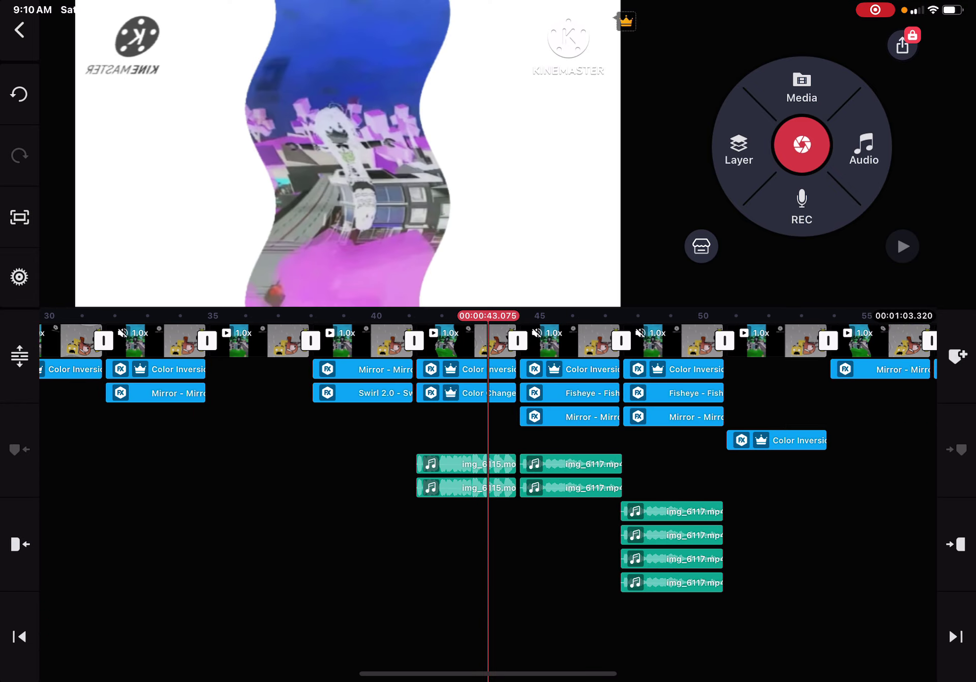
{"action": "left_click_drag", "start_coordinate": [763, 573], "coordinate": [229, 573]}
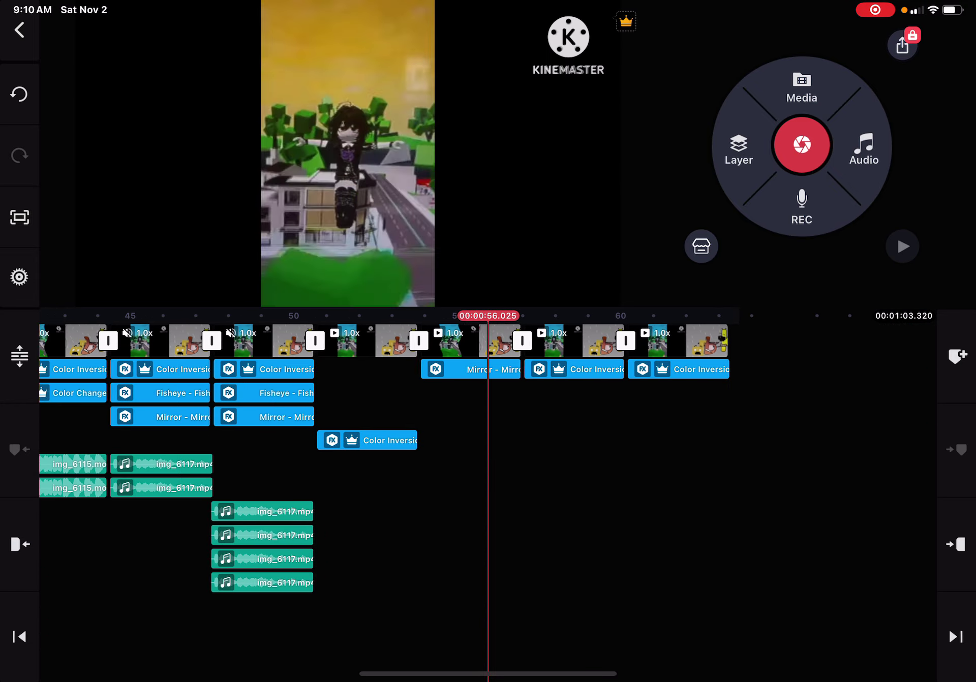
{"action": "mouse_move", "coordinate": [686, 572]}
{"action": "left_mouse_down"}
{"action": "mouse_move", "coordinate": [306, 573]}
{"action": "mouse_move", "coordinate": [457, 573]}
{"action": "left_mouse_up"}
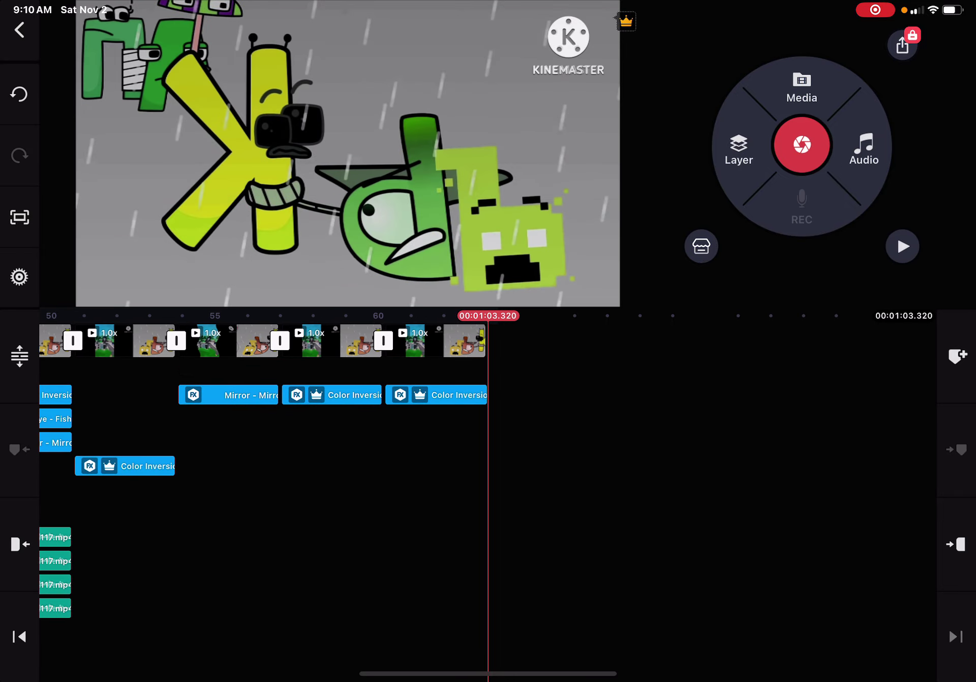
Scrub to the start and end, settle near one minute, and select the last clip.
{"action": "left_click_drag", "start_coordinate": [305, 573], "coordinate": [473, 573]}
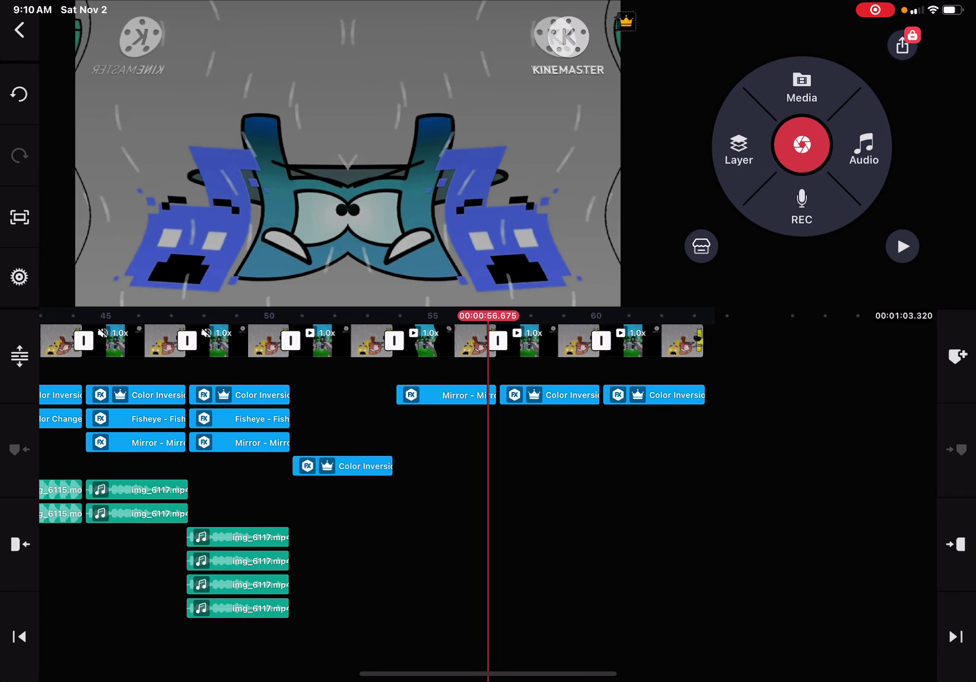
{"action": "mouse_move", "coordinate": [229, 572]}
{"action": "left_mouse_down"}
{"action": "mouse_move", "coordinate": [839, 572]}
{"action": "mouse_move", "coordinate": [534, 573]}
{"action": "left_mouse_up"}
{"action": "left_click_drag", "start_coordinate": [763, 572], "coordinate": [229, 572]}
{"action": "left_click_drag", "start_coordinate": [381, 573], "coordinate": [470, 573]}
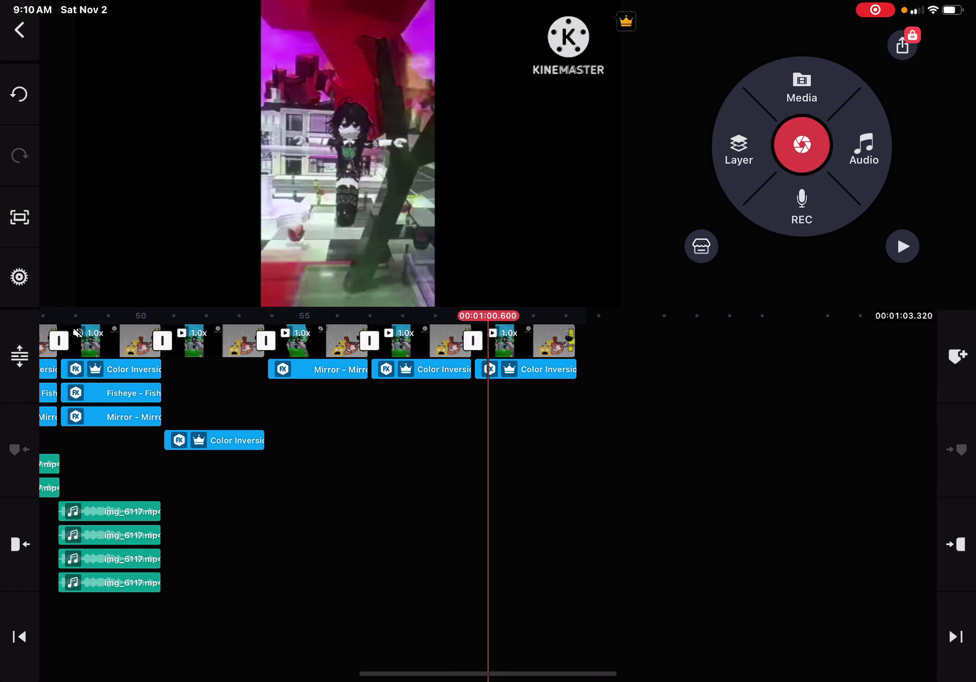
{"action": "left_click", "coordinate": [451, 341]}
{"action": "left_click", "coordinate": [534, 496]}
{"action": "left_click_drag", "start_coordinate": [534, 573], "coordinate": [458, 572]}
{"action": "left_click", "coordinate": [435, 341]}
{"action": "left_click", "coordinate": [675, 19]}
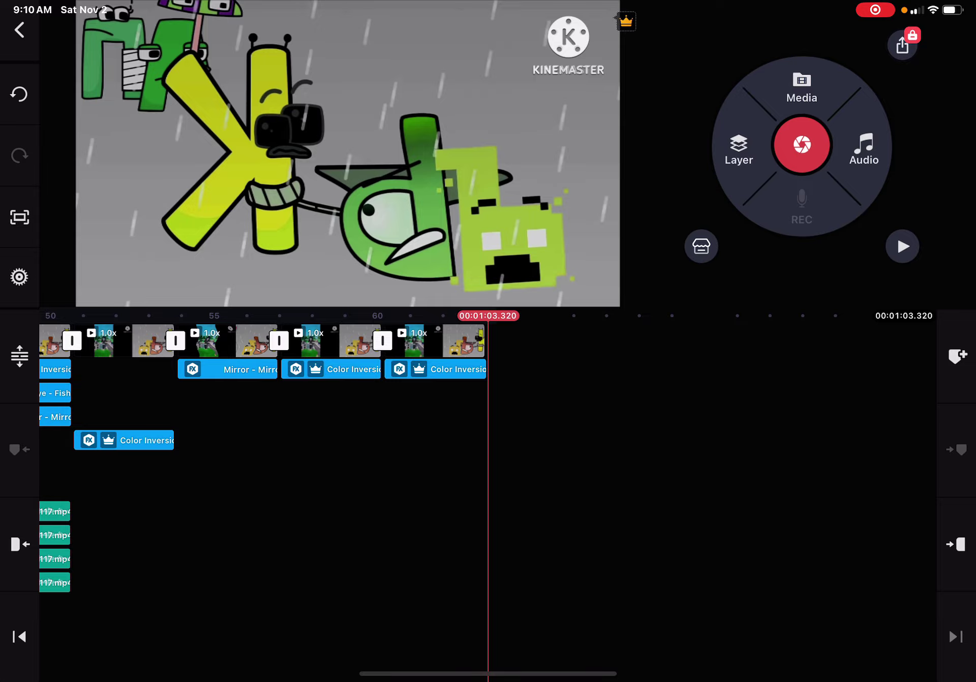
{"action": "left_click_drag", "start_coordinate": [229, 458], "coordinate": [687, 458]}
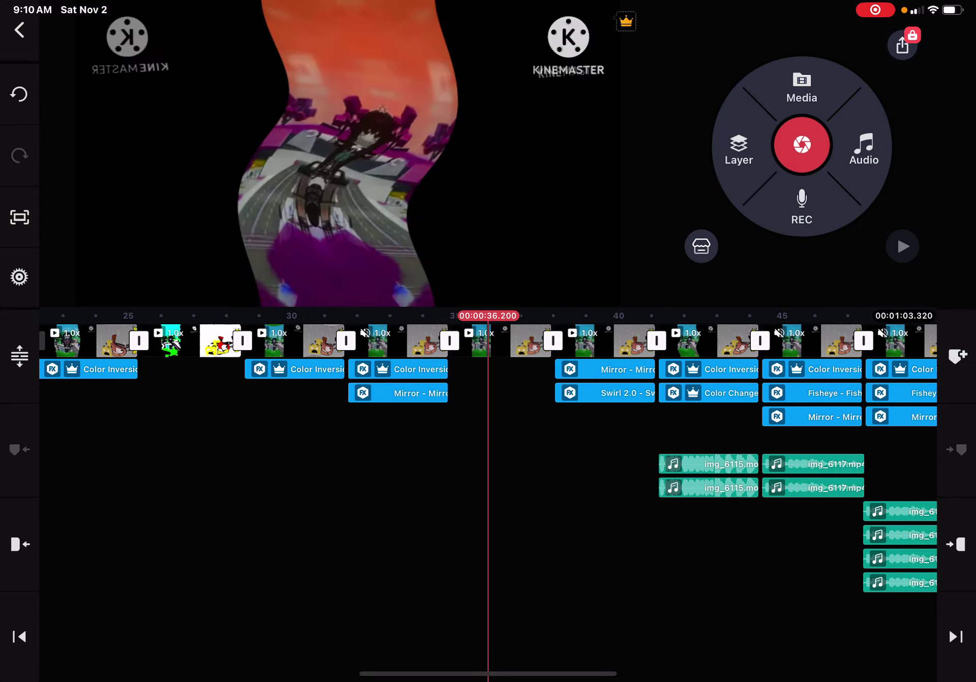
{"action": "left_click_drag", "start_coordinate": [305, 534], "coordinate": [687, 534]}
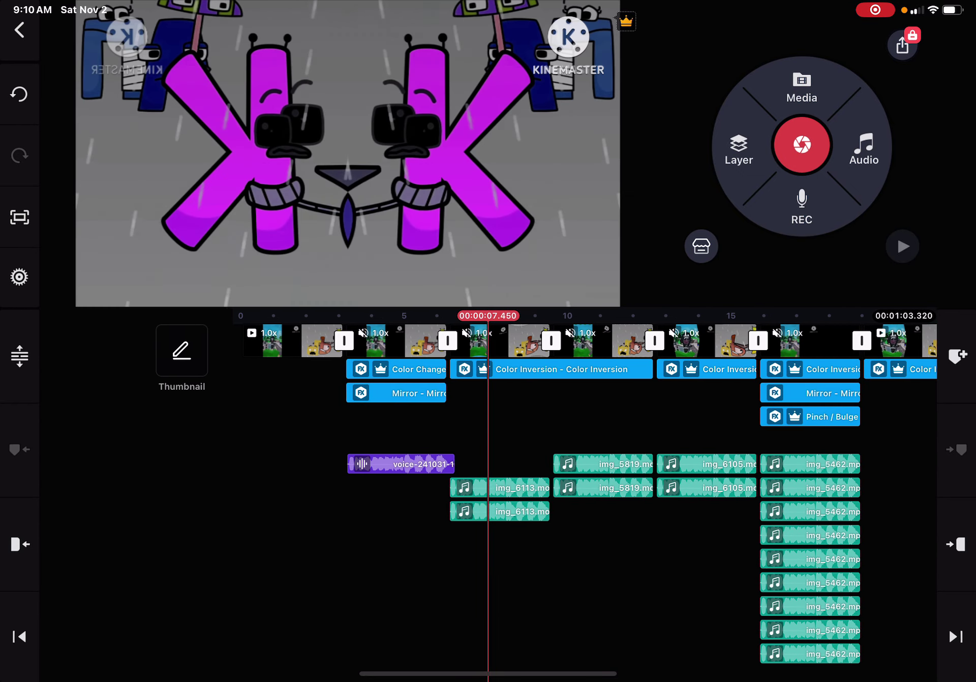
{"action": "mouse_move", "coordinate": [534, 534]}
{"action": "left_mouse_down"}
{"action": "mouse_move", "coordinate": [443, 535]}
{"action": "mouse_move", "coordinate": [465, 534]}
{"action": "left_mouse_up"}
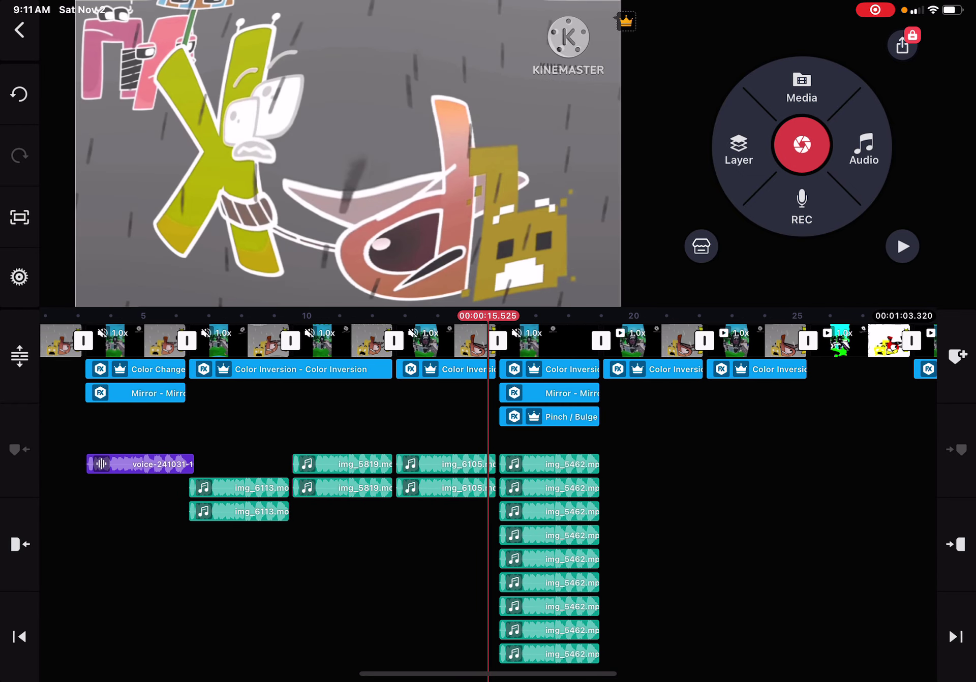
{"action": "left_click_drag", "start_coordinate": [763, 534], "coordinate": [153, 534]}
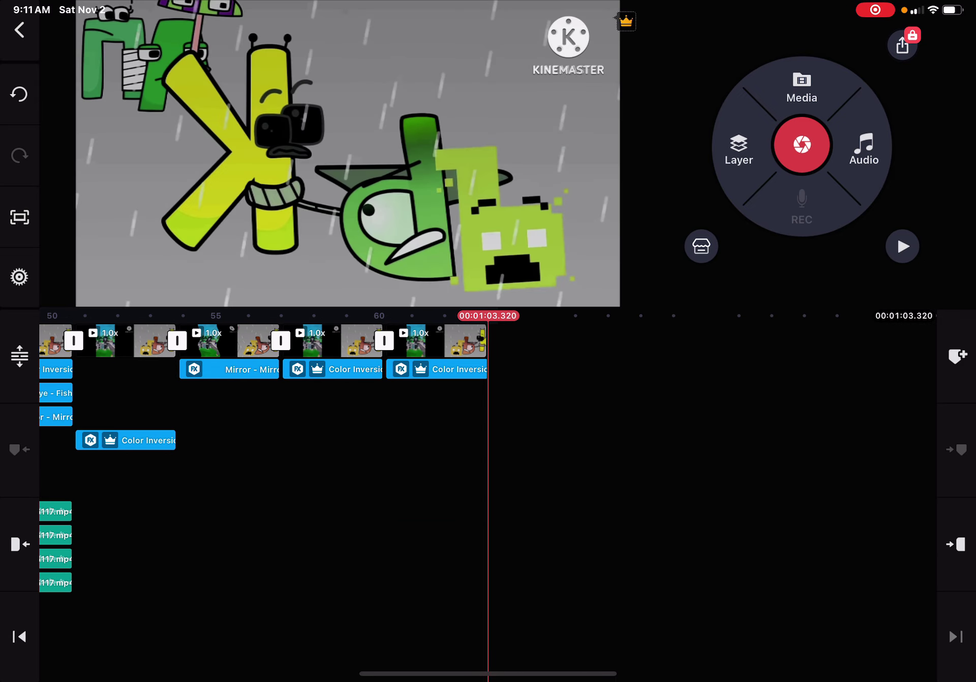
{"action": "left_click_drag", "start_coordinate": [458, 535], "coordinate": [538, 534]}
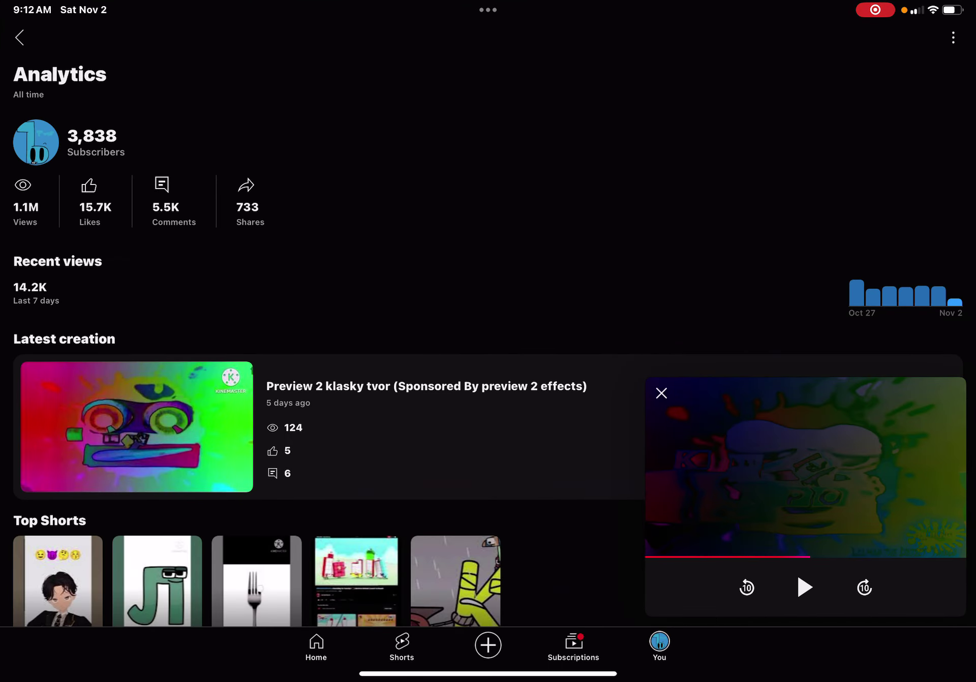
Browse the YouTube profile and the channel's uploaded videos.
{"action": "left_click", "coordinate": [20, 37]}
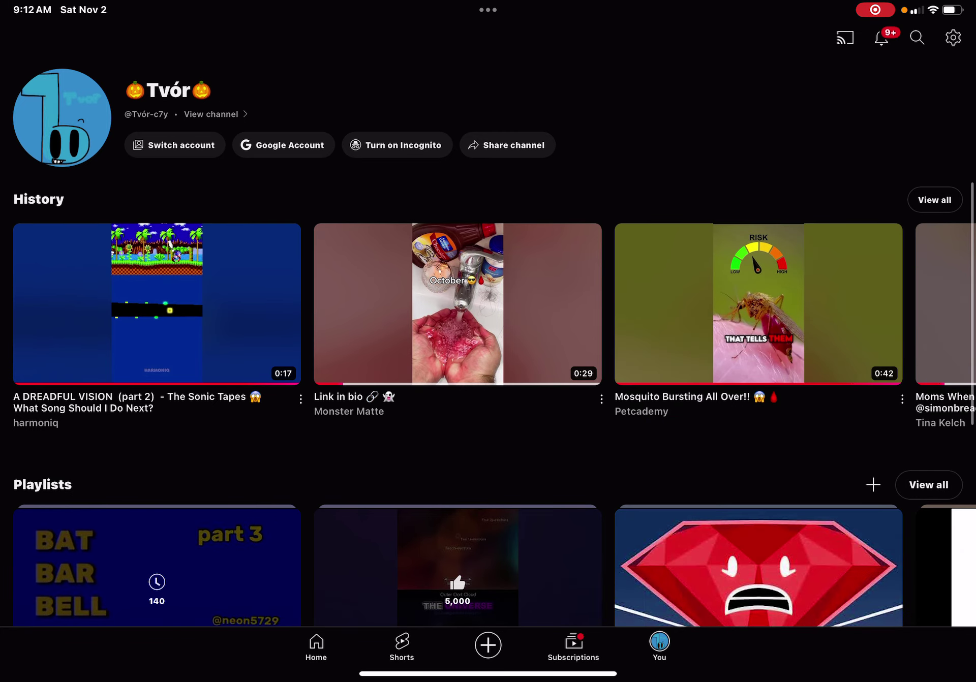
{"action": "left_click", "coordinate": [212, 114]}
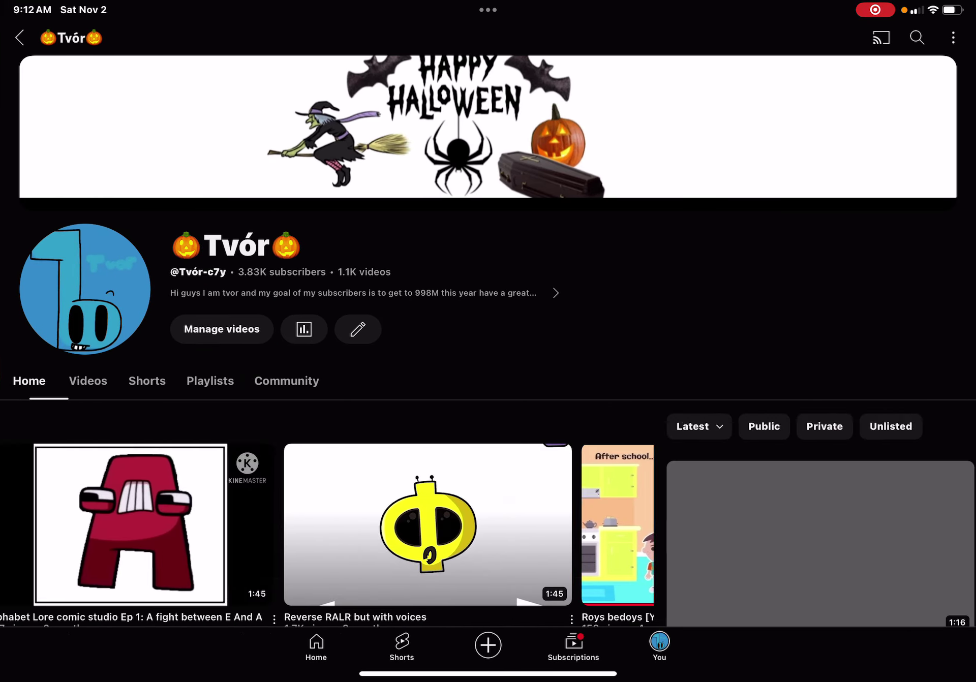
{"action": "left_click", "coordinate": [90, 382]}
Search for KineMaster 2001 effect tutorials and open a video in the Klasky Csupo playlist.
{"action": "left_click", "coordinate": [917, 38]}
{"action": "left_click", "coordinate": [159, 78]}
{"action": "scroll", "coordinate": [488, 344], "scroll_direction": "up", "scroll_amount": 5}
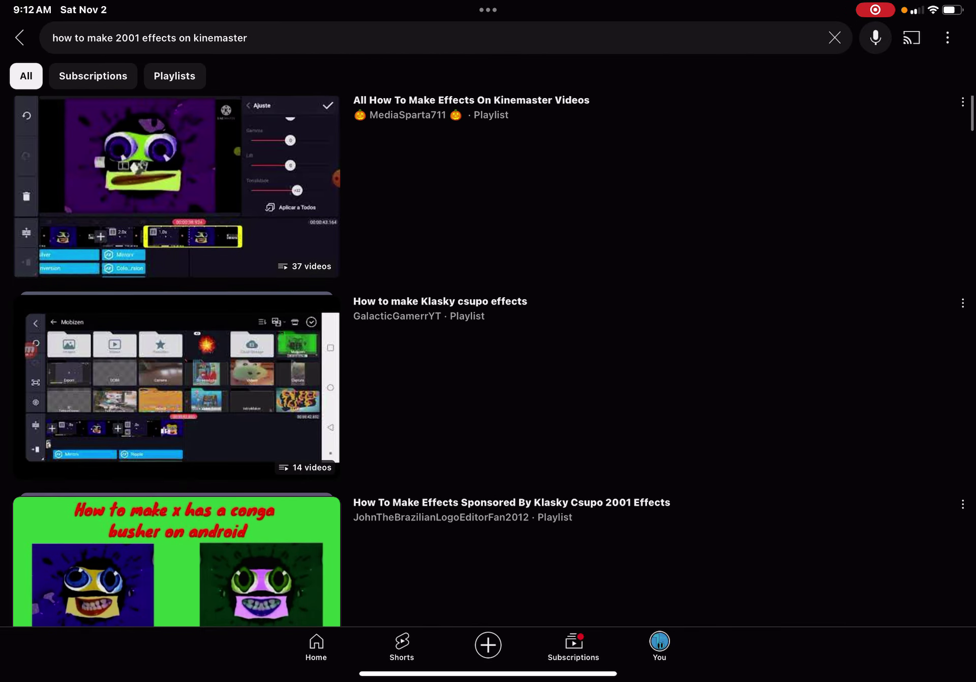
{"action": "scroll", "coordinate": [488, 343], "scroll_direction": "up", "scroll_amount": 3}
{"action": "left_click", "coordinate": [175, 92]}
{"action": "scroll", "coordinate": [488, 344], "scroll_direction": "down", "scroll_amount": 8}
{"action": "scroll", "coordinate": [488, 344], "scroll_direction": "down", "scroll_amount": 6}
{"action": "scroll", "coordinate": [488, 343], "scroll_direction": "down", "scroll_amount": 6}
{"action": "scroll", "coordinate": [489, 344], "scroll_direction": "down", "scroll_amount": 2}
{"action": "left_click", "coordinate": [488, 334]}
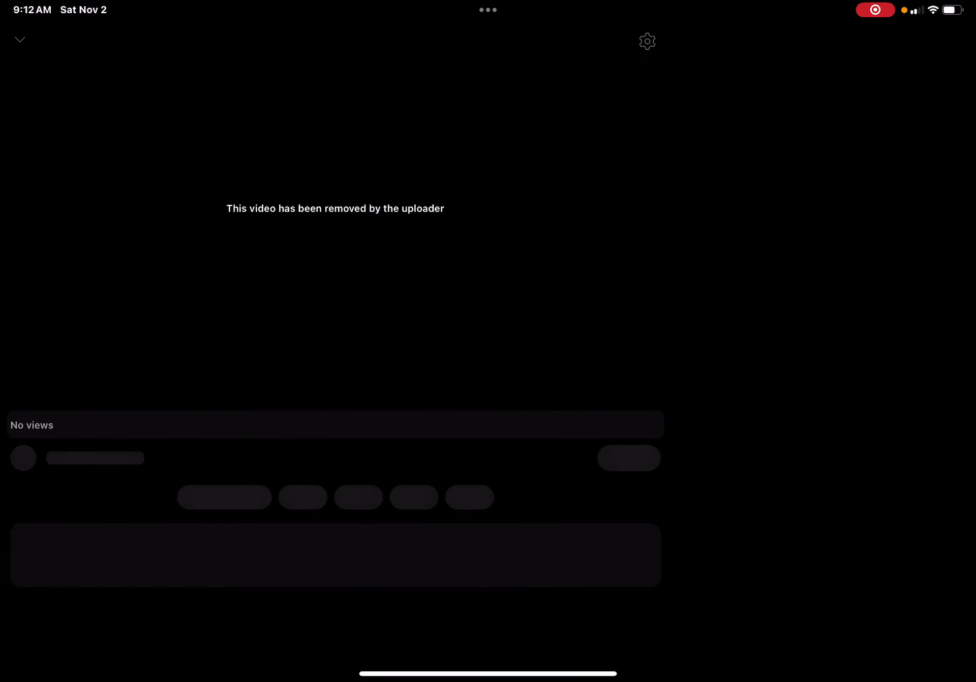
{"action": "left_click", "coordinate": [20, 39]}
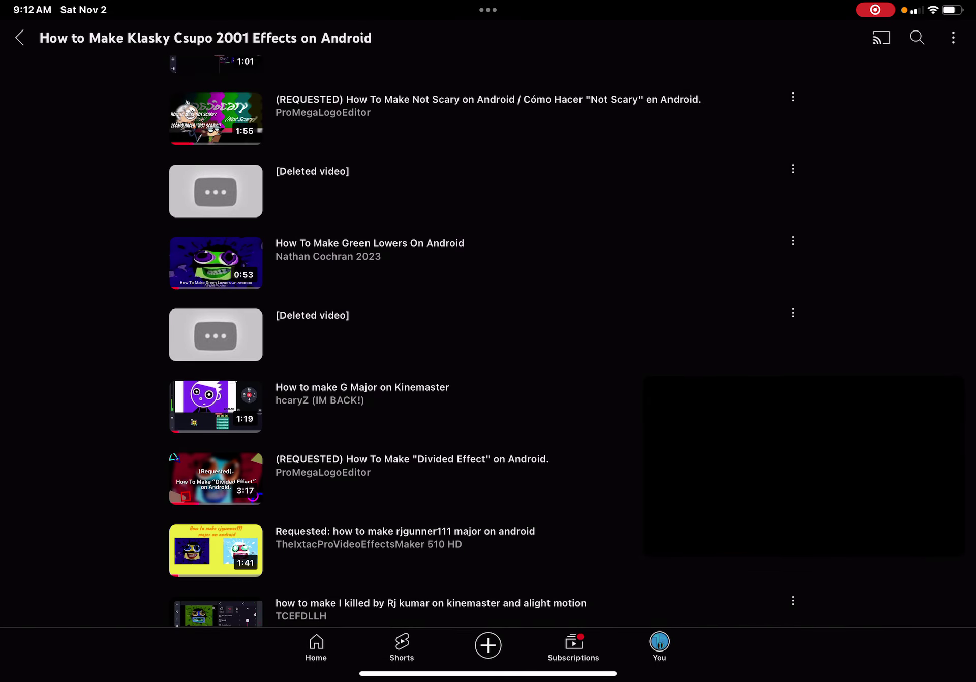
{"action": "scroll", "coordinate": [488, 344], "scroll_direction": "down", "scroll_amount": 5}
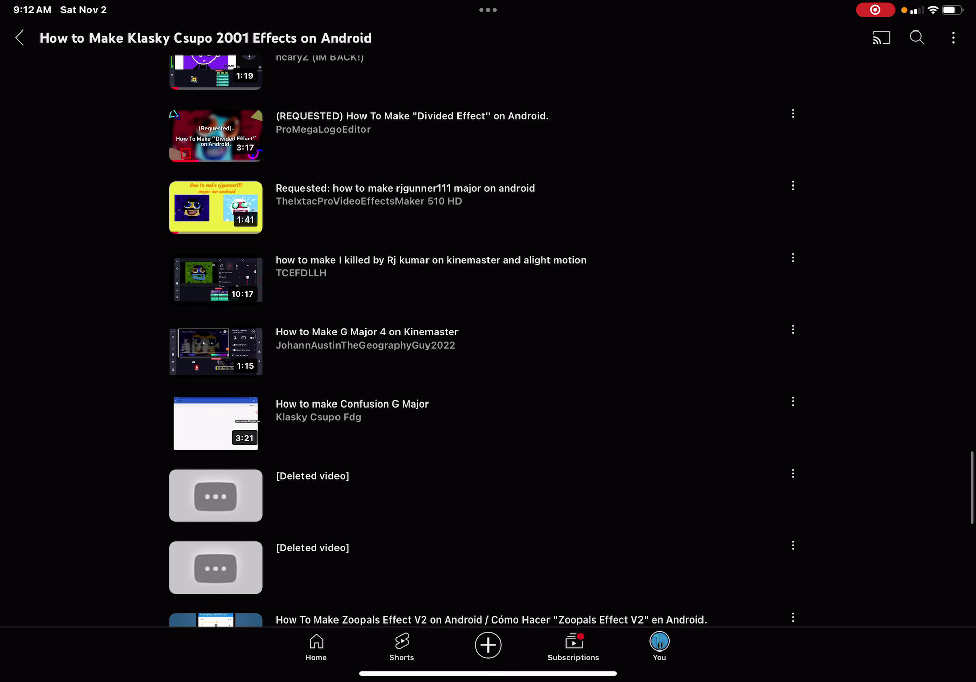
{"action": "scroll", "coordinate": [488, 344], "scroll_direction": "down", "scroll_amount": 8}
{"action": "scroll", "coordinate": [488, 344], "scroll_direction": "down", "scroll_amount": 3}
{"action": "scroll", "coordinate": [489, 344], "scroll_direction": "up", "scroll_amount": 8}
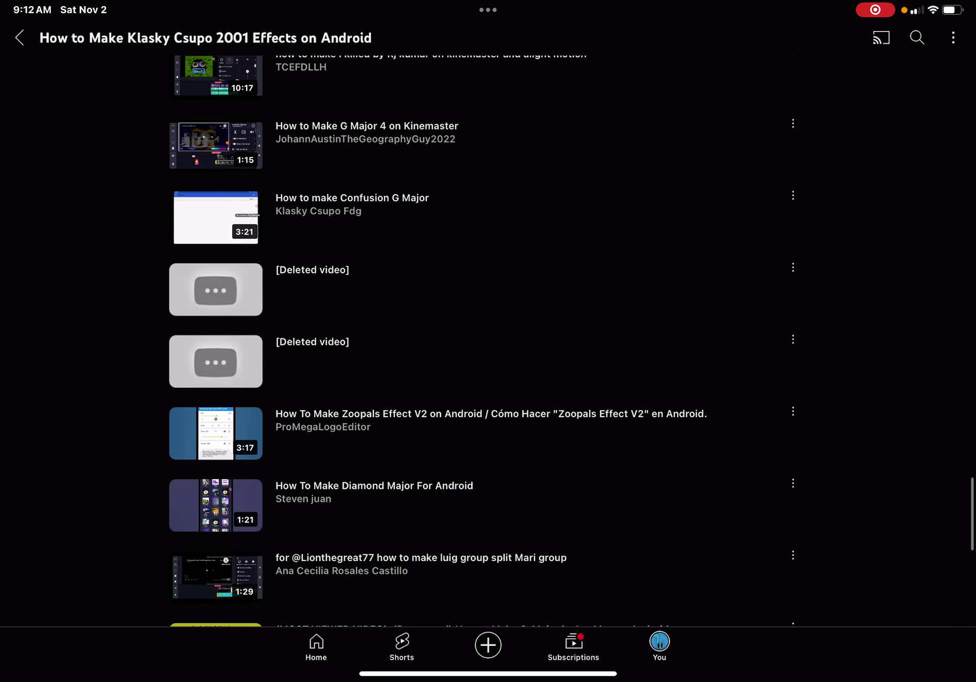
{"action": "scroll", "coordinate": [488, 344], "scroll_direction": "up", "scroll_amount": 5}
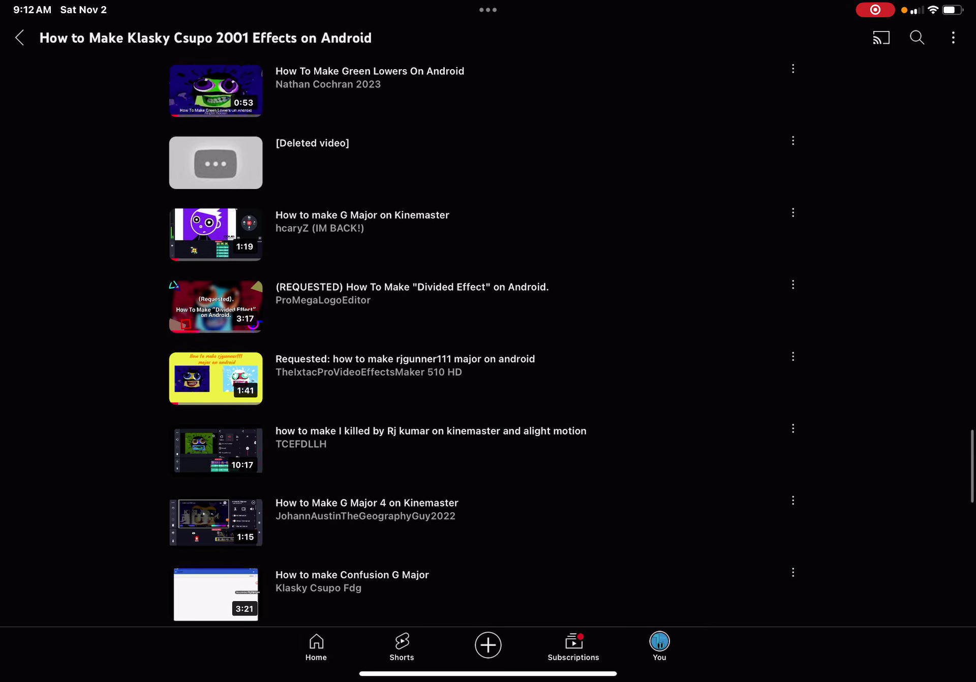
{"action": "scroll", "coordinate": [488, 343], "scroll_direction": "up", "scroll_amount": 6}
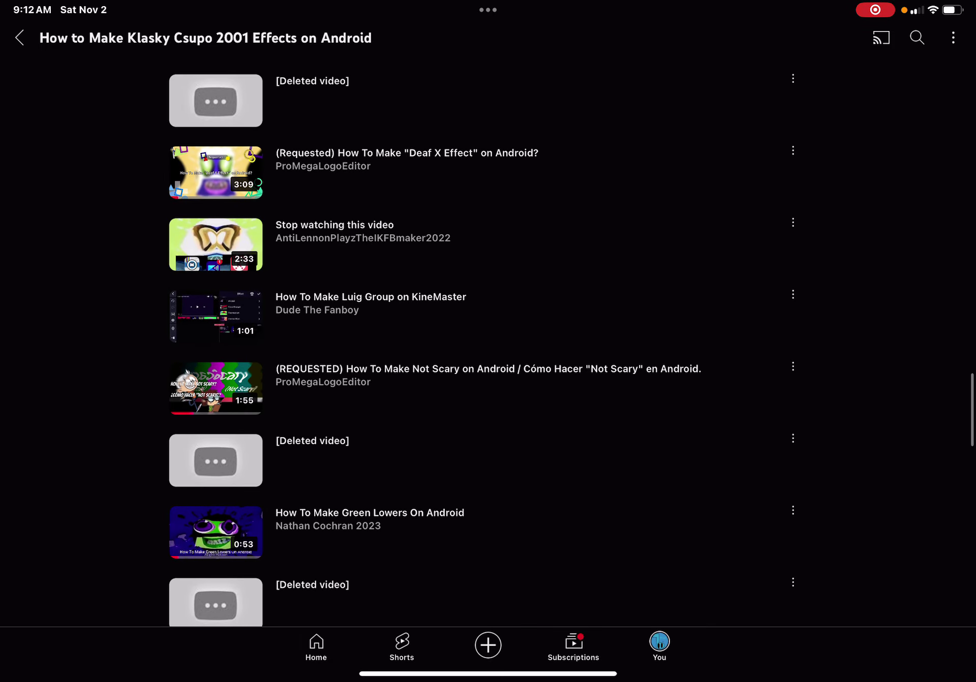
{"action": "scroll", "coordinate": [488, 344], "scroll_direction": "down", "scroll_amount": 3}
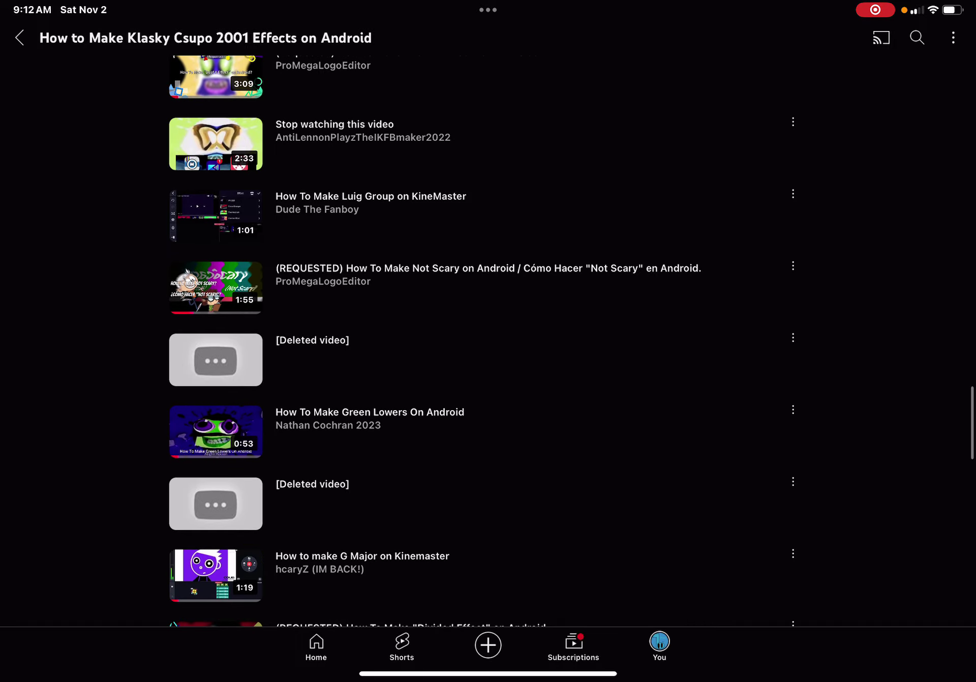
{"action": "scroll", "coordinate": [488, 344], "scroll_direction": "down", "scroll_amount": 4}
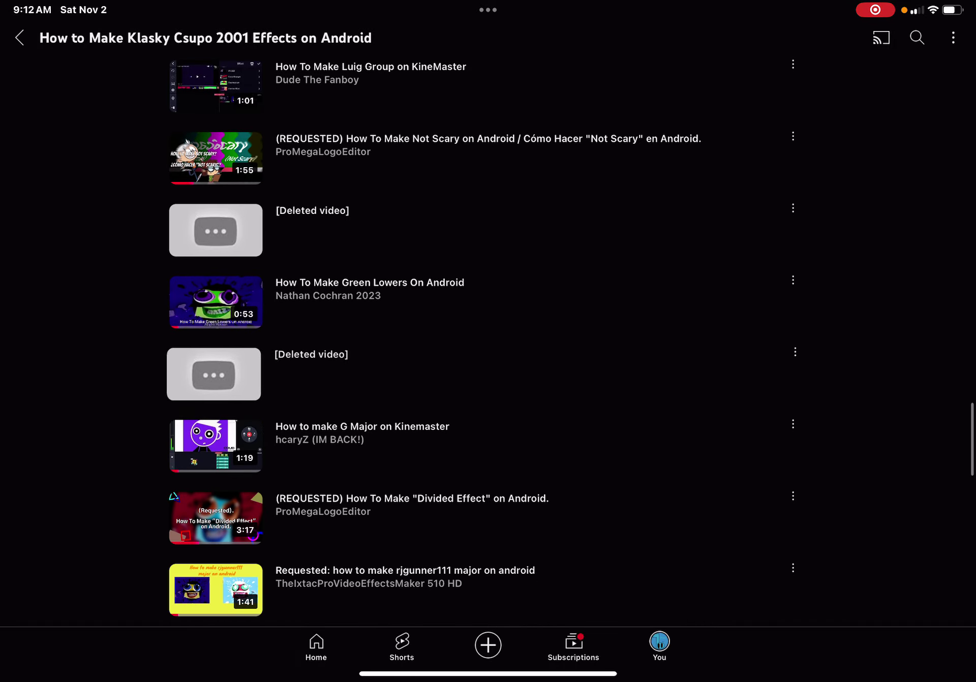
Return to KineMaster, rewind to the start, briefly visit the voice changer, and come back.
{"action": "left_click", "coordinate": [488, 675]}
{"action": "left_click", "coordinate": [411, 620]}
{"action": "scroll", "coordinate": [488, 458], "scroll_direction": "right", "scroll_amount": 10}
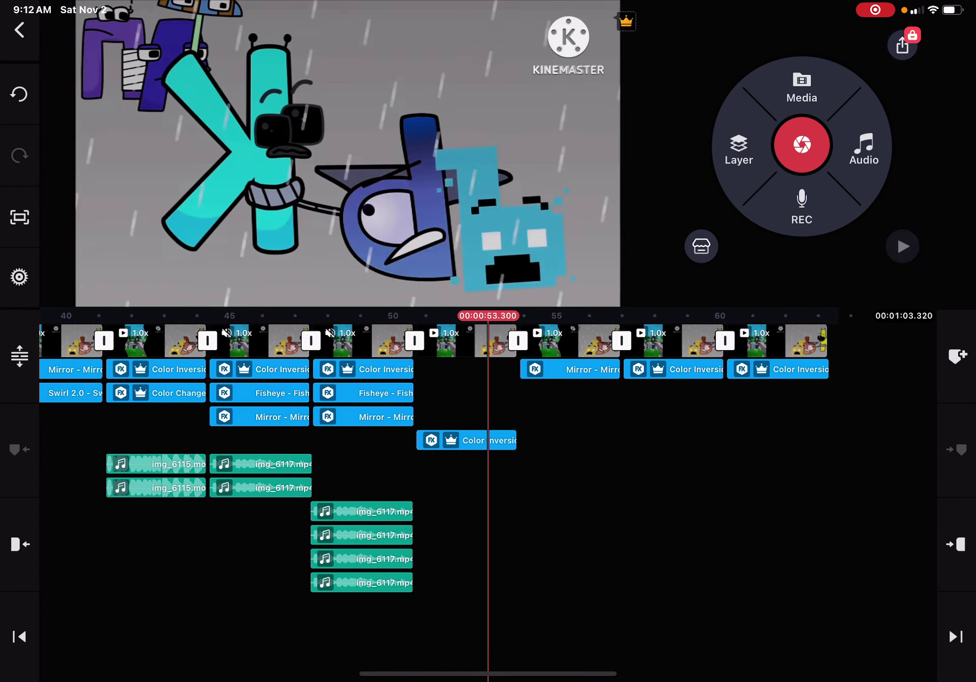
{"action": "left_click", "coordinate": [19, 637]}
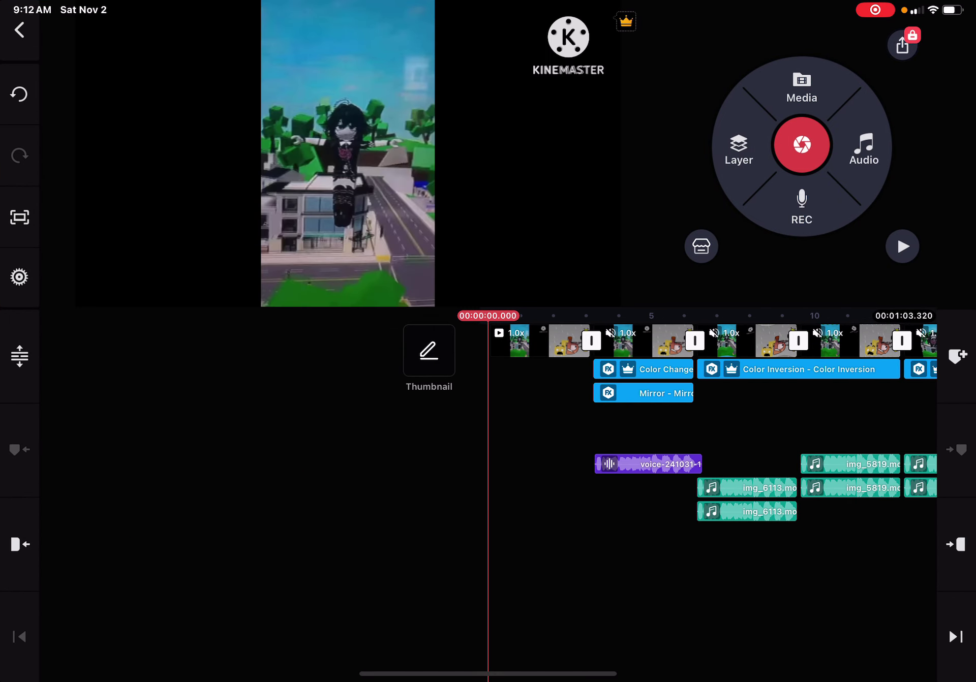
{"action": "left_click", "coordinate": [488, 674]}
{"action": "left_click", "coordinate": [576, 620]}
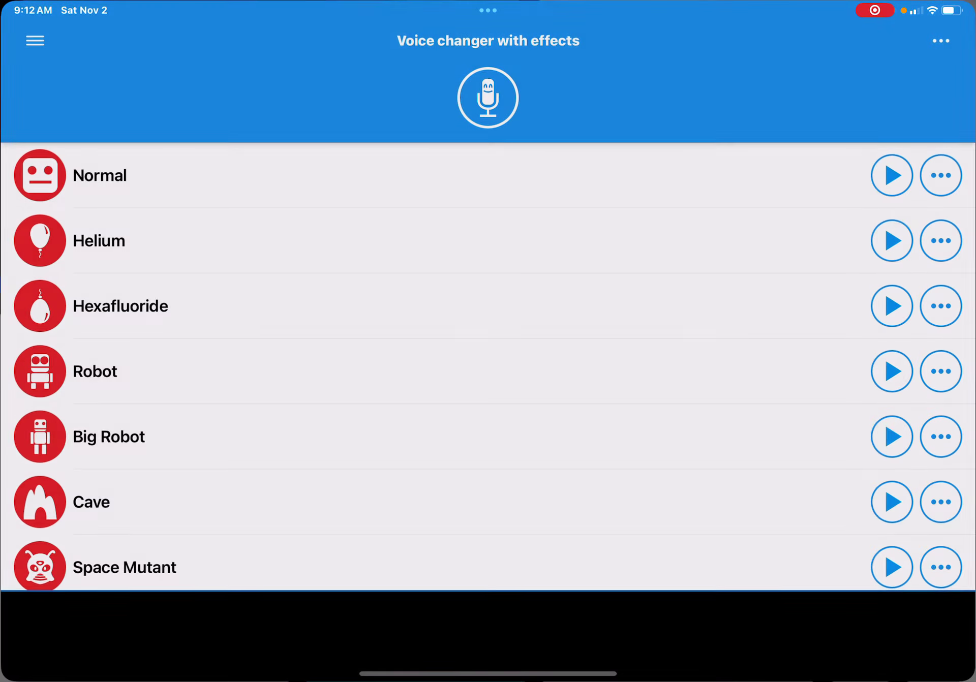
{"action": "left_click", "coordinate": [488, 675]}
{"action": "scroll", "coordinate": [488, 305], "scroll_direction": "left", "scroll_amount": 5}
{"action": "left_click", "coordinate": [800, 413]}
{"action": "left_click_drag", "start_coordinate": [839, 534], "coordinate": [153, 534]}
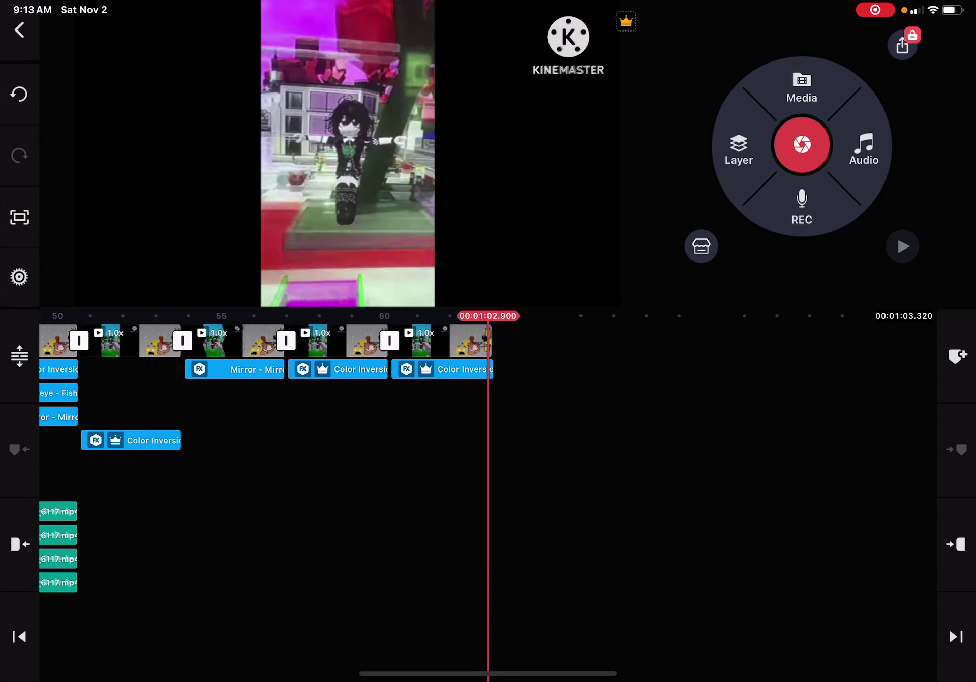
{"action": "left_click_drag", "start_coordinate": [229, 534], "coordinate": [839, 534]}
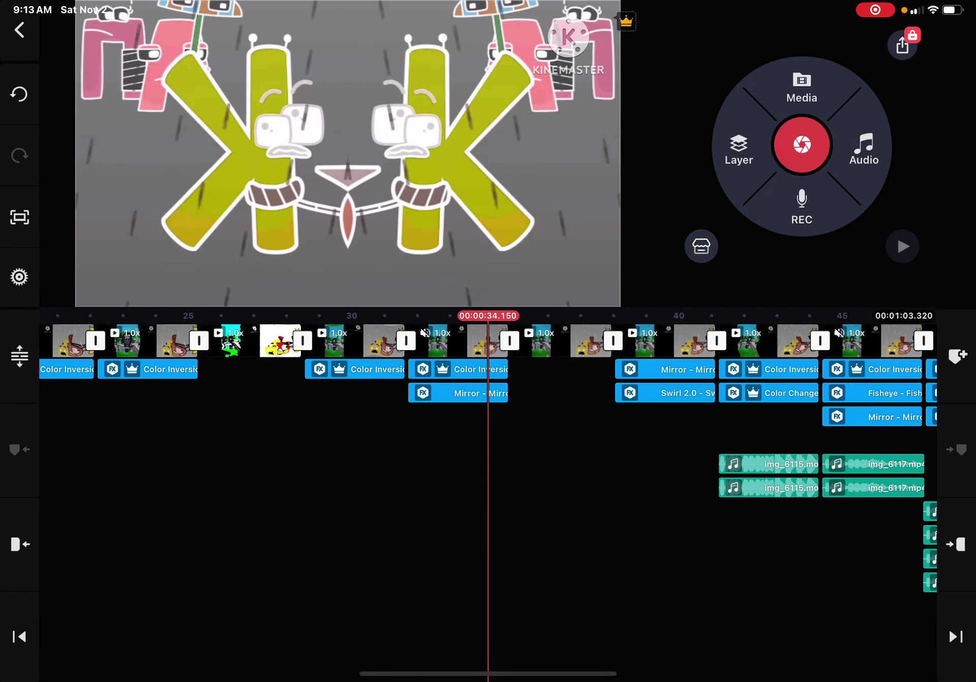
{"action": "left_click_drag", "start_coordinate": [763, 534], "coordinate": [648, 534]}
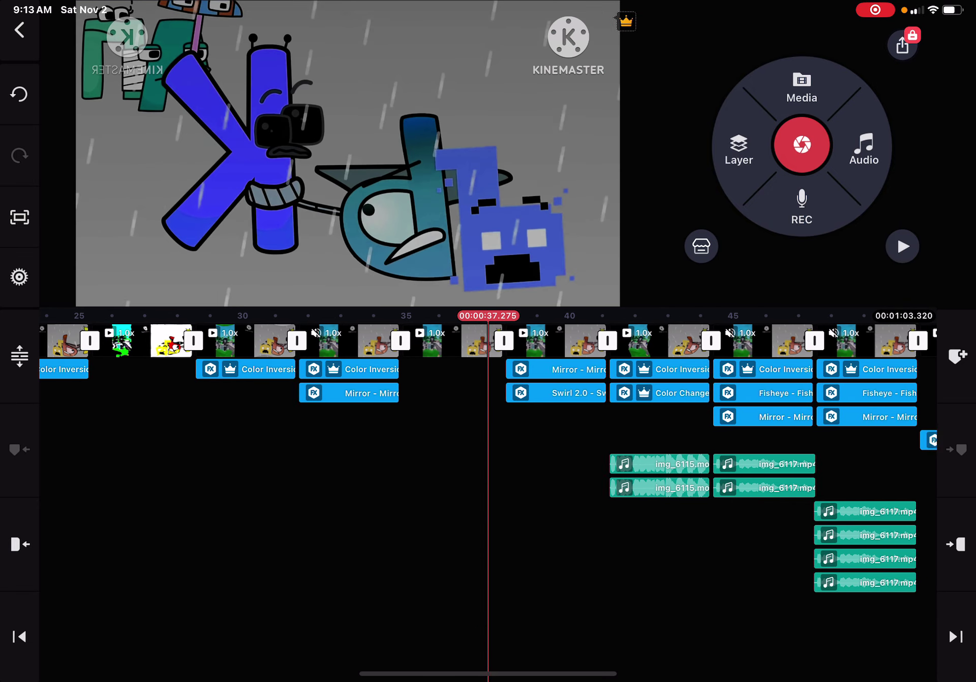
{"action": "left_click_drag", "start_coordinate": [763, 534], "coordinate": [722, 535]}
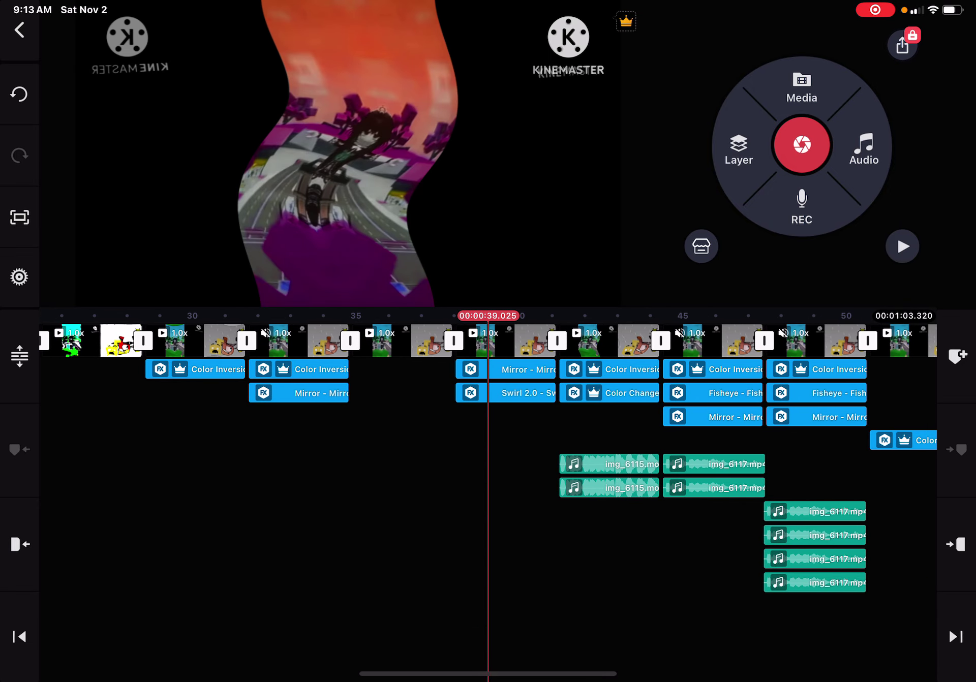
{"action": "left_click", "coordinate": [526, 341]}
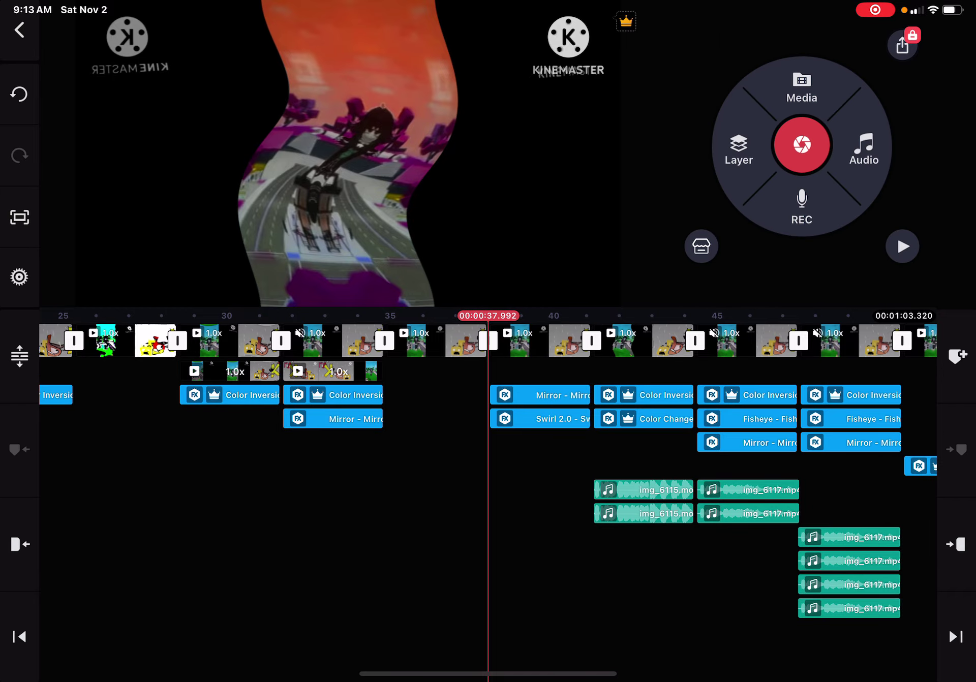
{"action": "left_click_drag", "start_coordinate": [305, 535], "coordinate": [687, 535]}
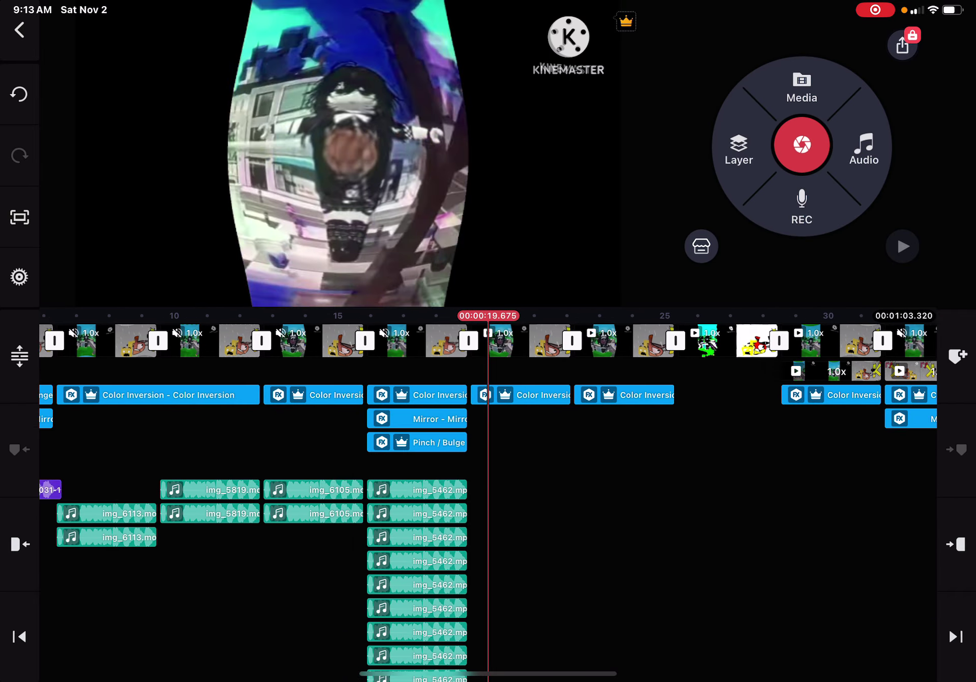
{"action": "mouse_move", "coordinate": [305, 549]}
{"action": "left_mouse_down"}
{"action": "mouse_move", "coordinate": [611, 549]}
{"action": "mouse_move", "coordinate": [381, 550]}
{"action": "left_mouse_up"}
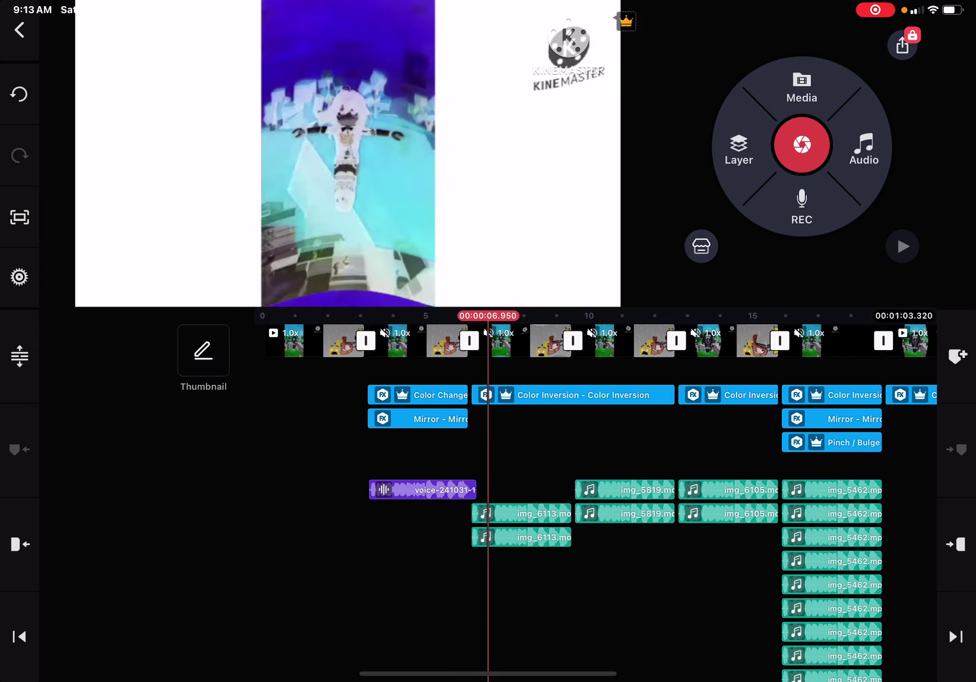
{"action": "mouse_move", "coordinate": [305, 549]}
{"action": "left_mouse_down"}
{"action": "mouse_move", "coordinate": [687, 549]}
{"action": "mouse_move", "coordinate": [457, 549]}
{"action": "left_mouse_up"}
{"action": "left_click_drag", "start_coordinate": [381, 549], "coordinate": [687, 550]}
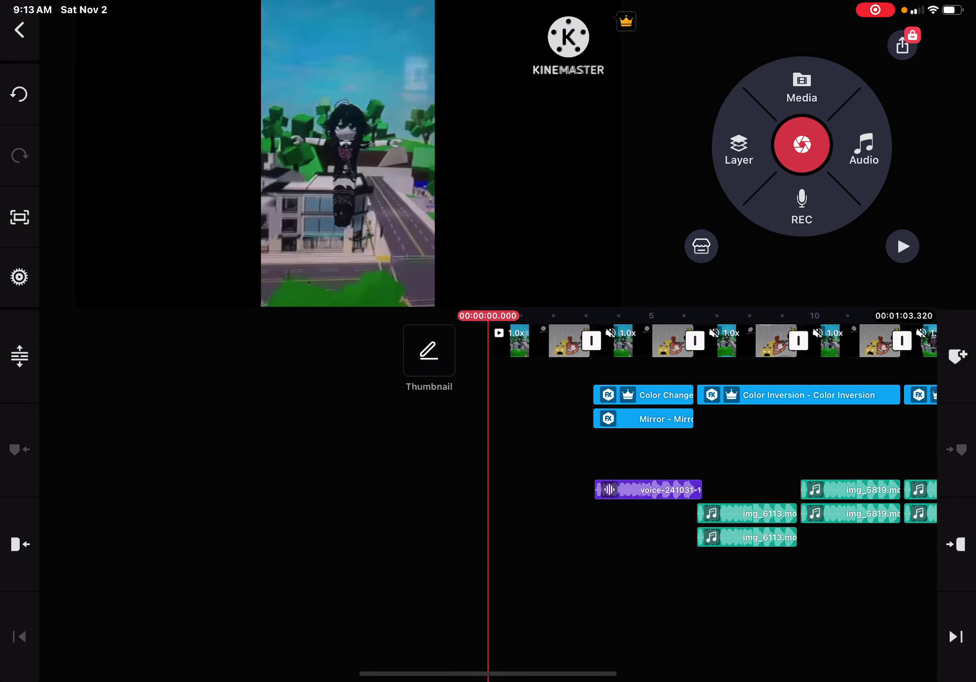
{"action": "left_click_drag", "start_coordinate": [610, 550], "coordinate": [618, 549]}
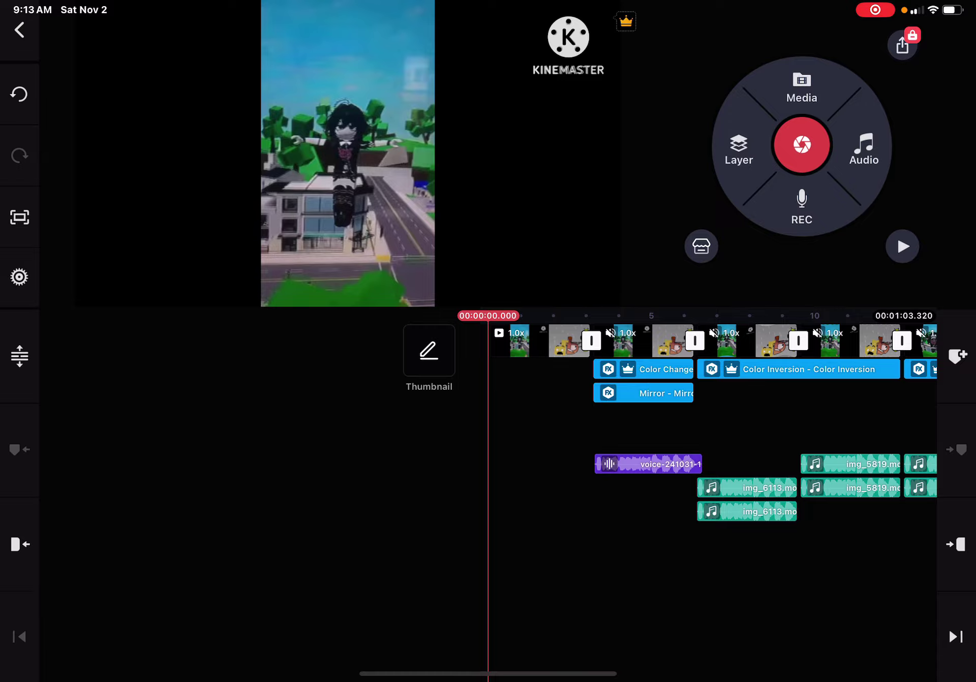
{"action": "left_click_drag", "start_coordinate": [839, 340], "coordinate": [229, 339]}
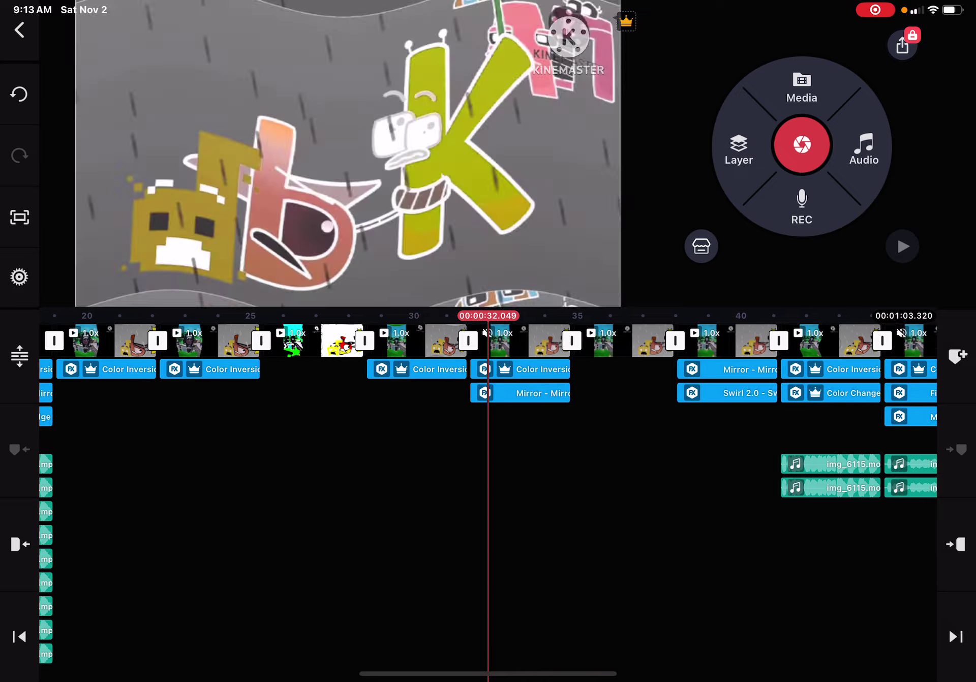
{"action": "left_click_drag", "start_coordinate": [533, 340], "coordinate": [481, 339]}
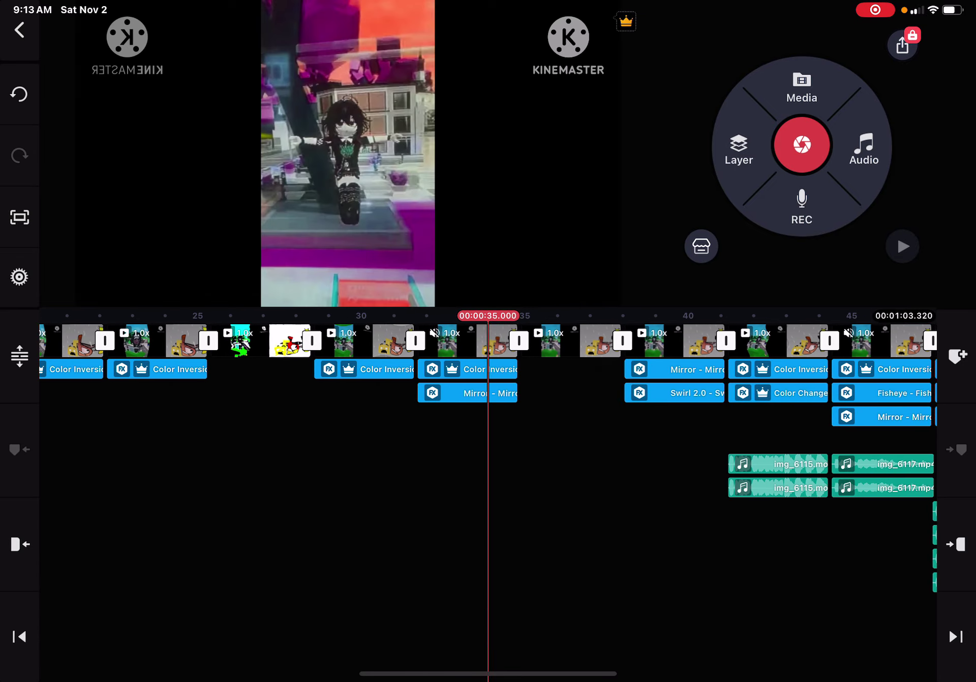
{"action": "left_click_drag", "start_coordinate": [306, 340], "coordinate": [839, 340]}
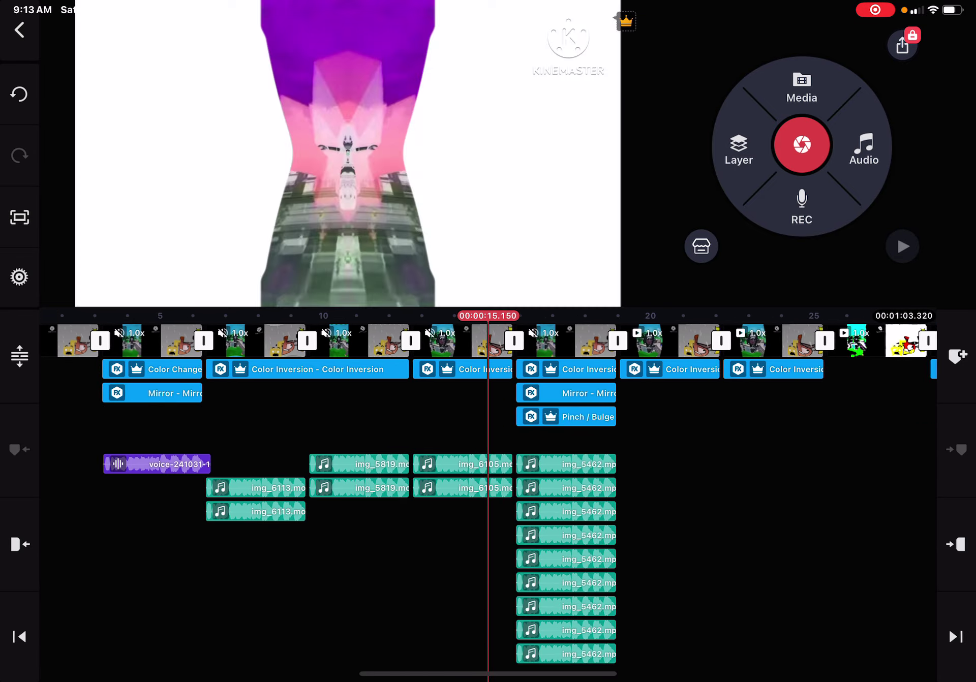
{"action": "left_click_drag", "start_coordinate": [686, 340], "coordinate": [381, 339]}
{"action": "mouse_move", "coordinate": [839, 339]}
{"action": "left_mouse_down"}
{"action": "mouse_move", "coordinate": [305, 339]}
{"action": "mouse_move", "coordinate": [915, 340]}
{"action": "left_mouse_up"}
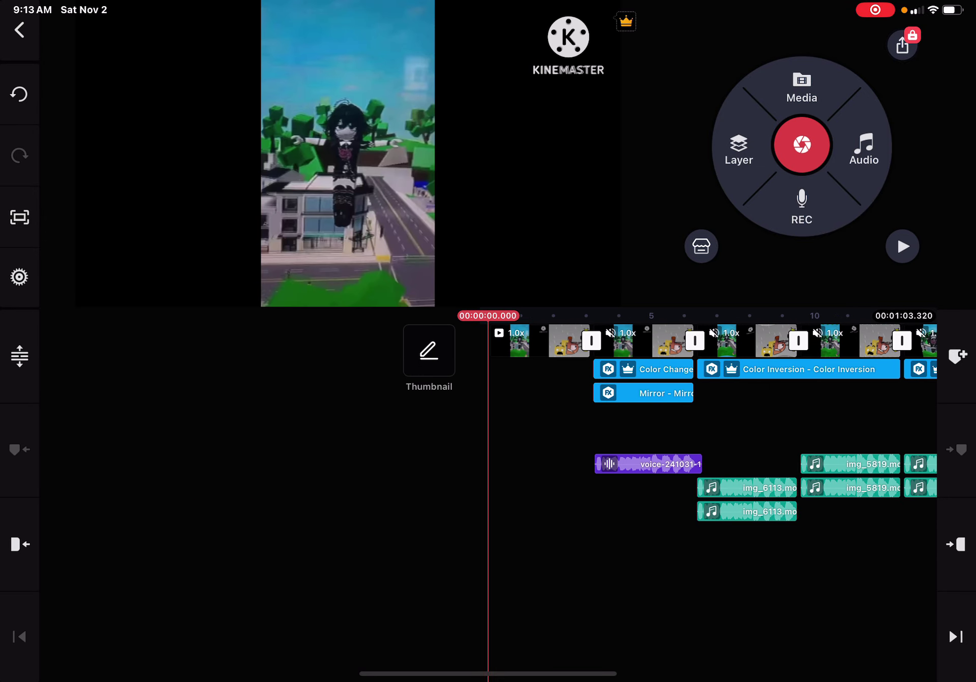
Deselect the clip and scrub through 5, 18 and 27 seconds to near one minute.
{"action": "left_click", "coordinate": [534, 535]}
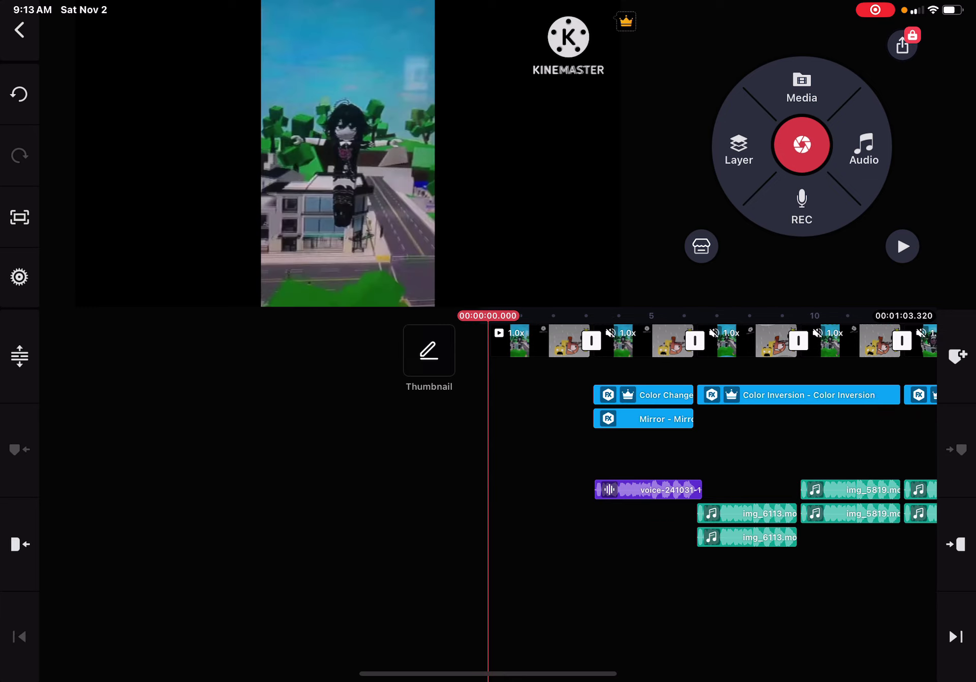
{"action": "left_click_drag", "start_coordinate": [686, 339], "coordinate": [526, 340]}
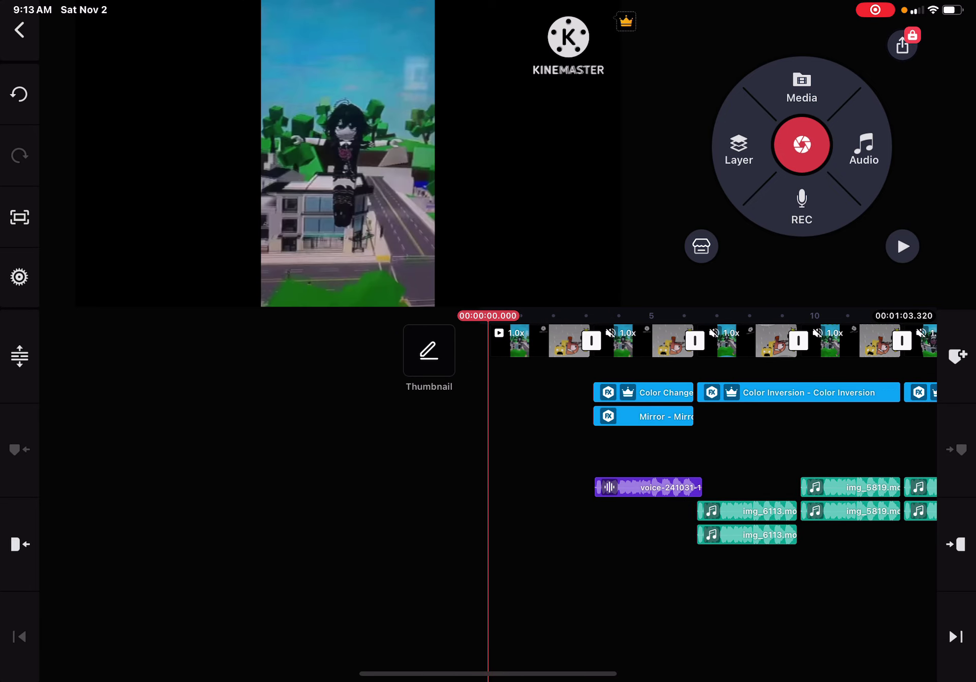
{"action": "left_click_drag", "start_coordinate": [763, 340], "coordinate": [343, 340]}
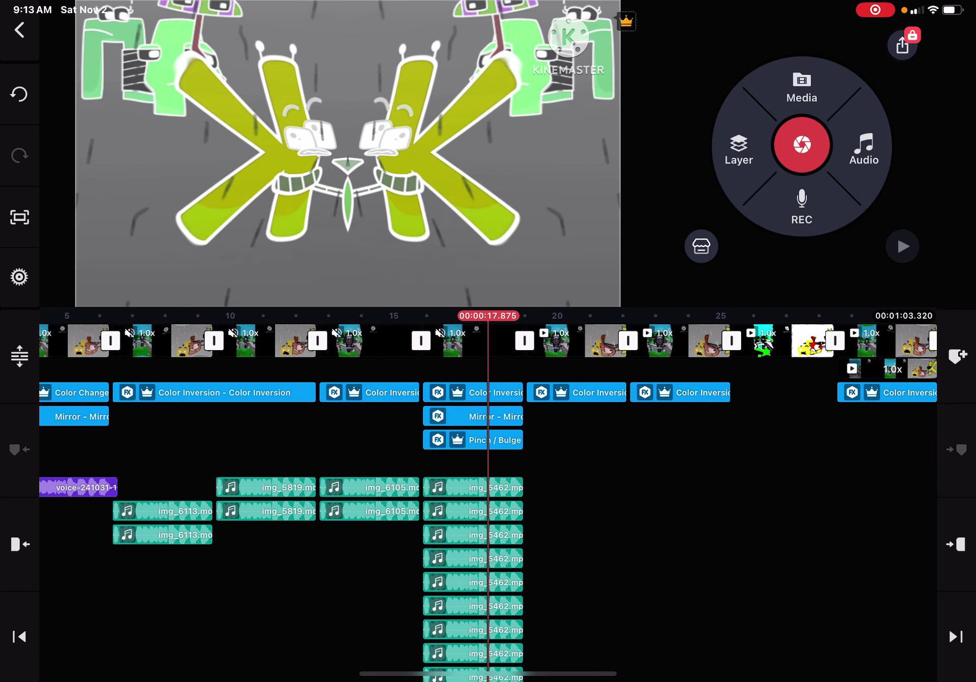
{"action": "left_click_drag", "start_coordinate": [687, 339], "coordinate": [366, 340]}
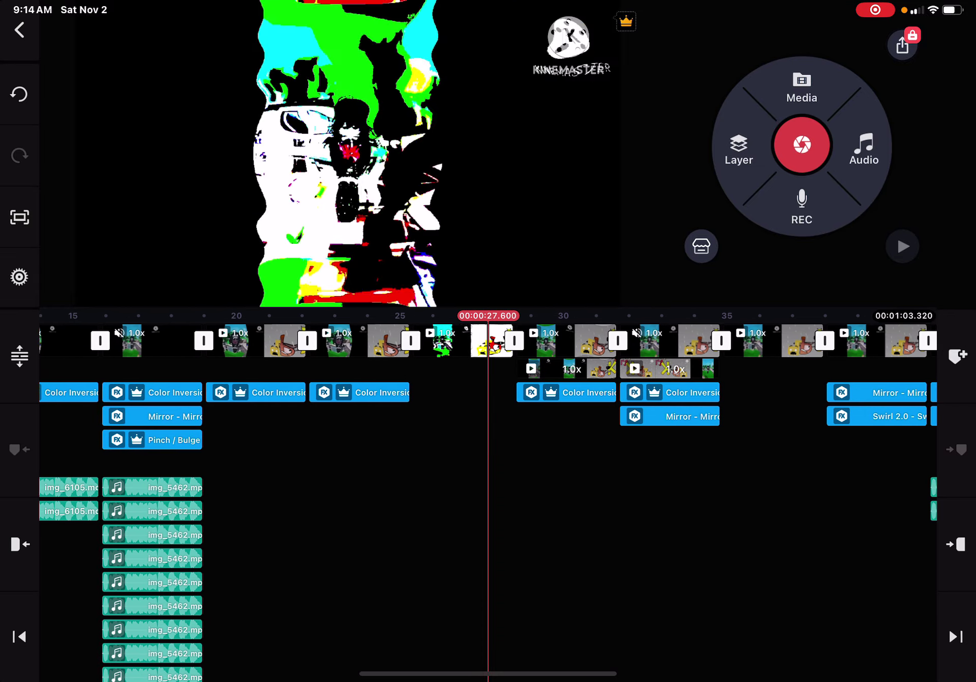
{"action": "left_click_drag", "start_coordinate": [839, 340], "coordinate": [228, 339]}
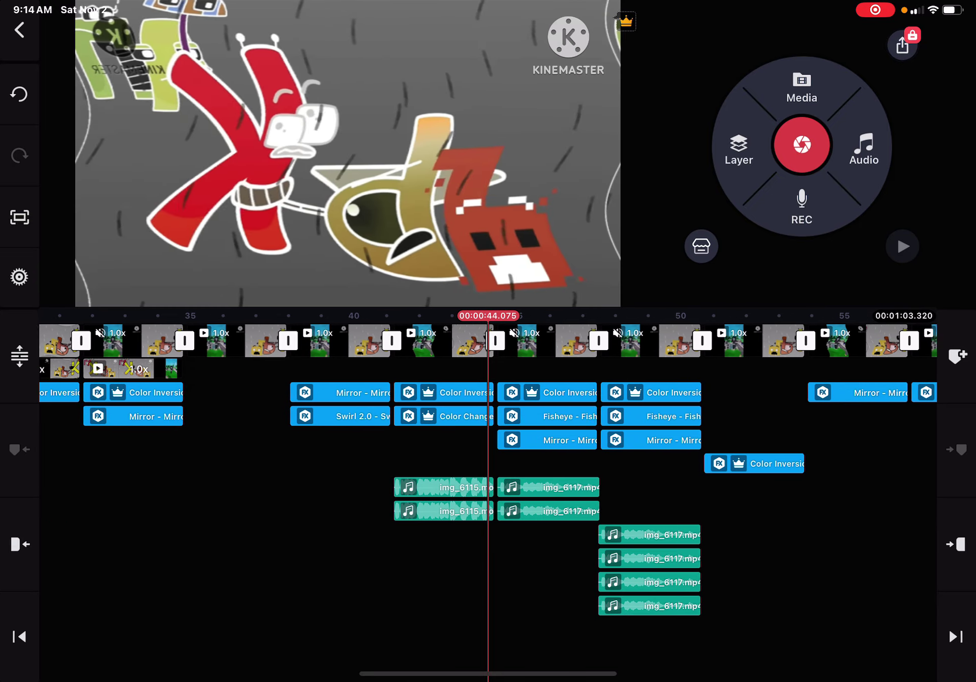
Scrub back through 58, 24 and 14 seconds and select the clip near 15 seconds.
{"action": "mouse_move", "coordinate": [687, 340]}
{"action": "left_mouse_down"}
{"action": "mouse_move", "coordinate": [228, 340]}
{"action": "mouse_move", "coordinate": [763, 340]}
{"action": "mouse_move", "coordinate": [229, 340]}
{"action": "mouse_move", "coordinate": [381, 339]}
{"action": "left_mouse_up"}
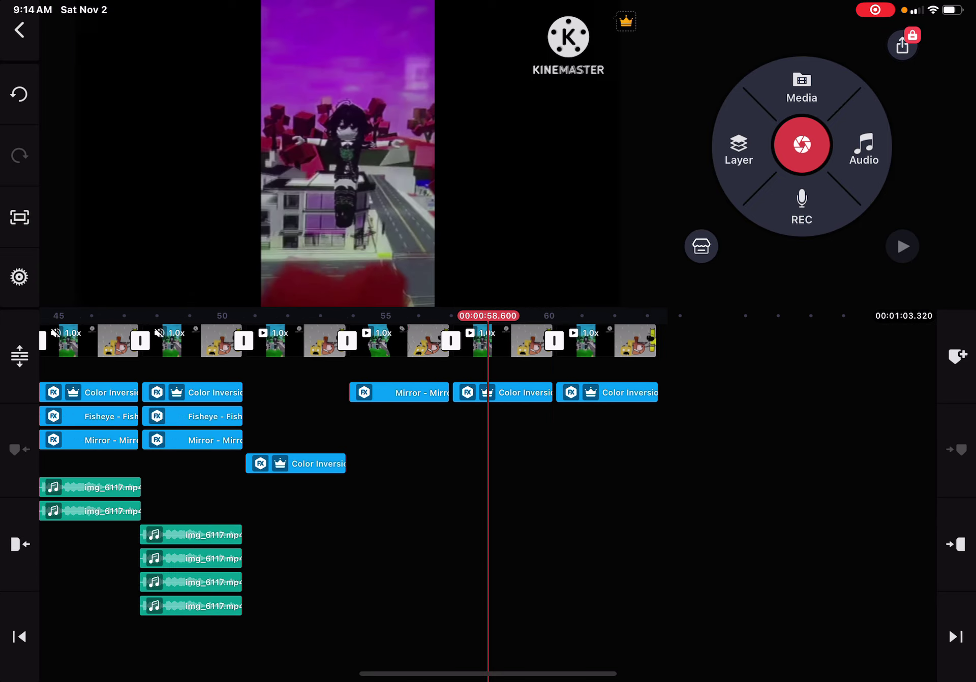
{"action": "left_click_drag", "start_coordinate": [228, 340], "coordinate": [763, 340]}
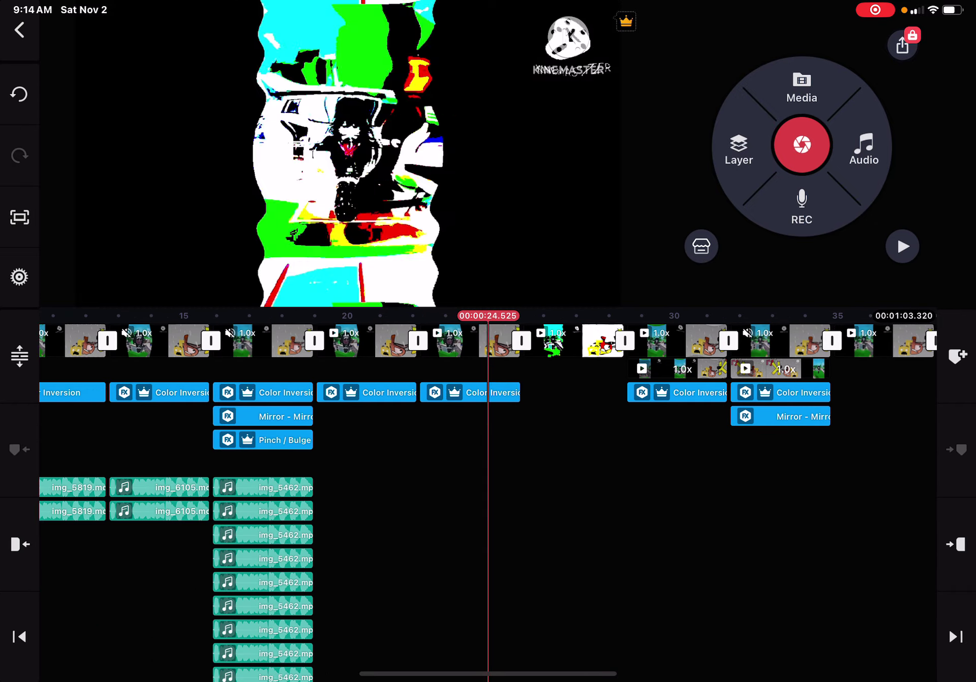
{"action": "mouse_move", "coordinate": [229, 340]}
{"action": "left_mouse_down"}
{"action": "mouse_move", "coordinate": [686, 340]}
{"action": "mouse_move", "coordinate": [228, 340]}
{"action": "left_mouse_up"}
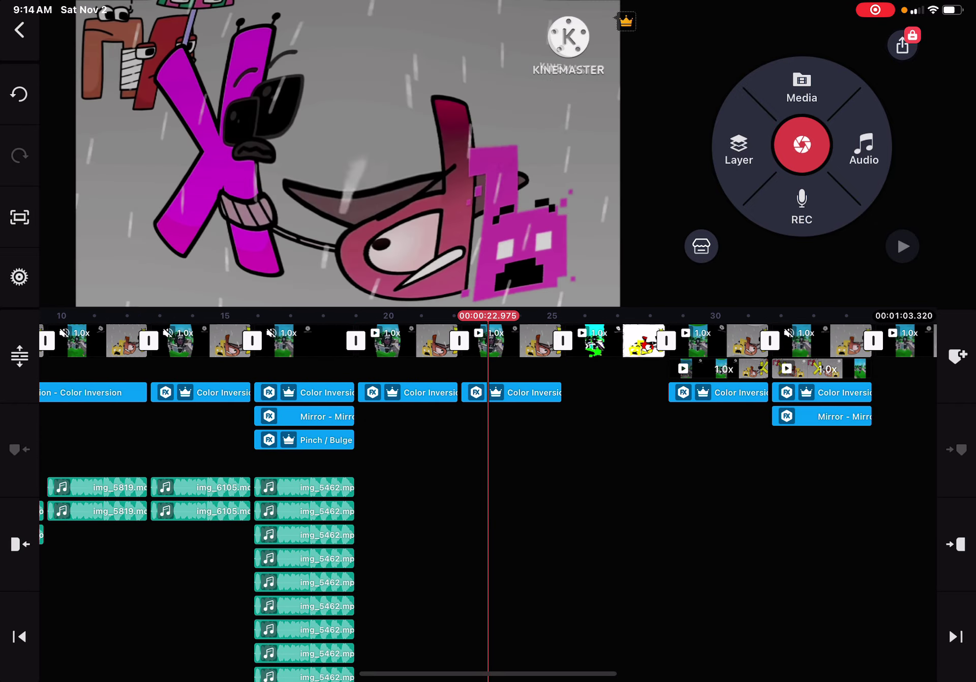
{"action": "left_click_drag", "start_coordinate": [305, 340], "coordinate": [542, 340]}
{"action": "left_click", "coordinate": [541, 340]}
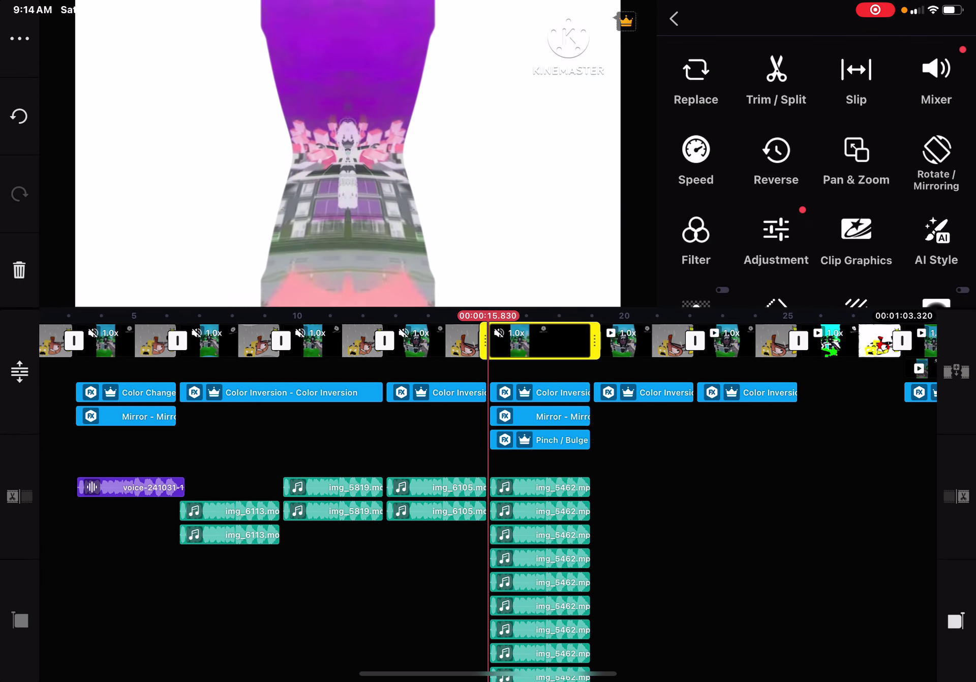
Deselect the clip, scrub to the final frame at 1:03, and swipe the dock away.
{"action": "left_click_drag", "start_coordinate": [610, 340], "coordinate": [458, 340]}
{"action": "left_click", "coordinate": [488, 535]}
{"action": "left_click_drag", "start_coordinate": [534, 340], "coordinate": [305, 340]}
{"action": "left_click_drag", "start_coordinate": [687, 340], "coordinate": [228, 340]}
{"action": "left_click_drag", "start_coordinate": [534, 340], "coordinate": [457, 340]}
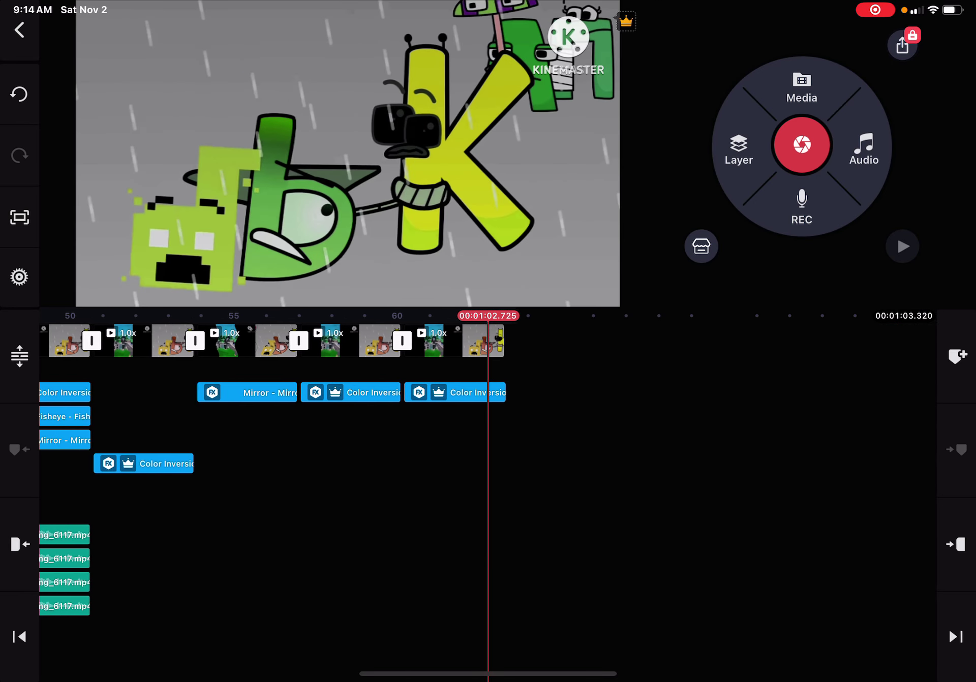
{"action": "left_click_drag", "start_coordinate": [381, 340], "coordinate": [364, 340]}
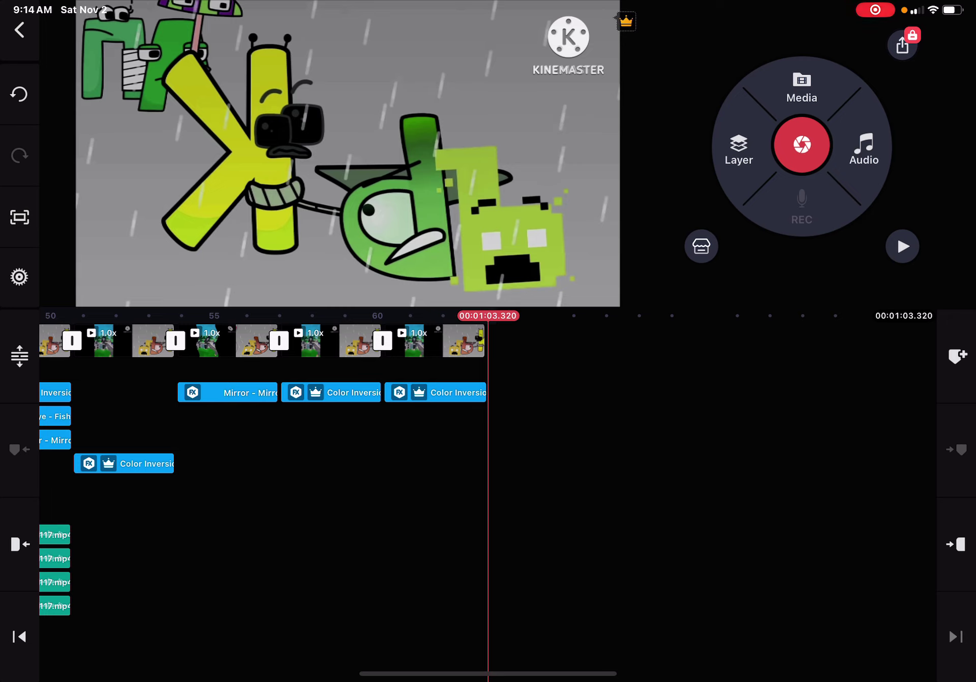
{"action": "scroll", "coordinate": [305, 459], "scroll_direction": "down", "scroll_amount": 1}
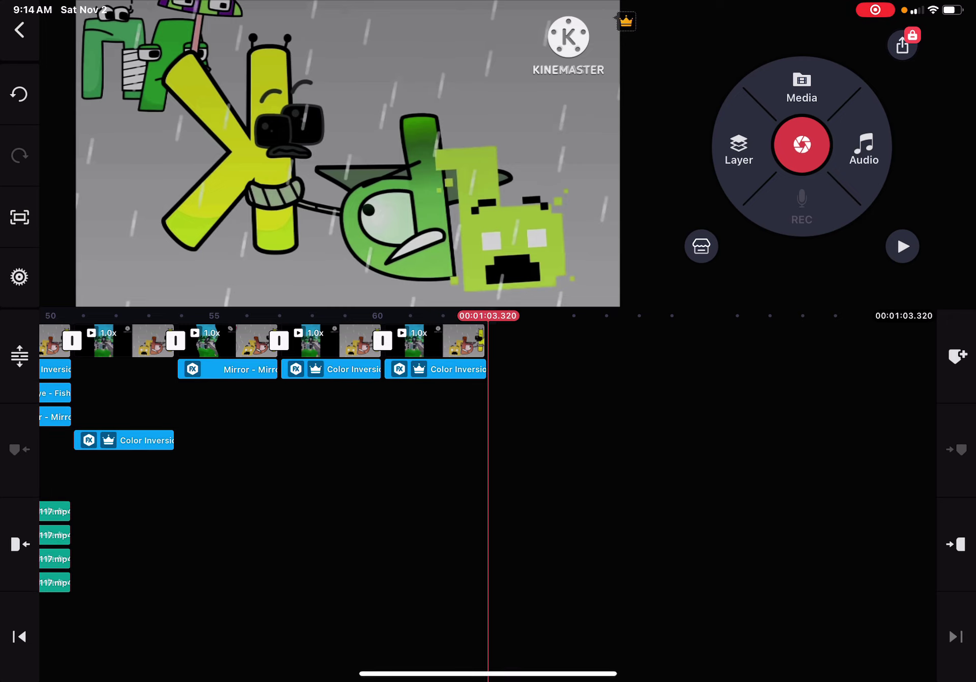
{"action": "left_click_drag", "start_coordinate": [488, 675], "coordinate": [488, 611]}
Dismiss the overlay, preview around 40 and 32 seconds, then return to the start.
{"action": "left_click", "coordinate": [488, 458]}
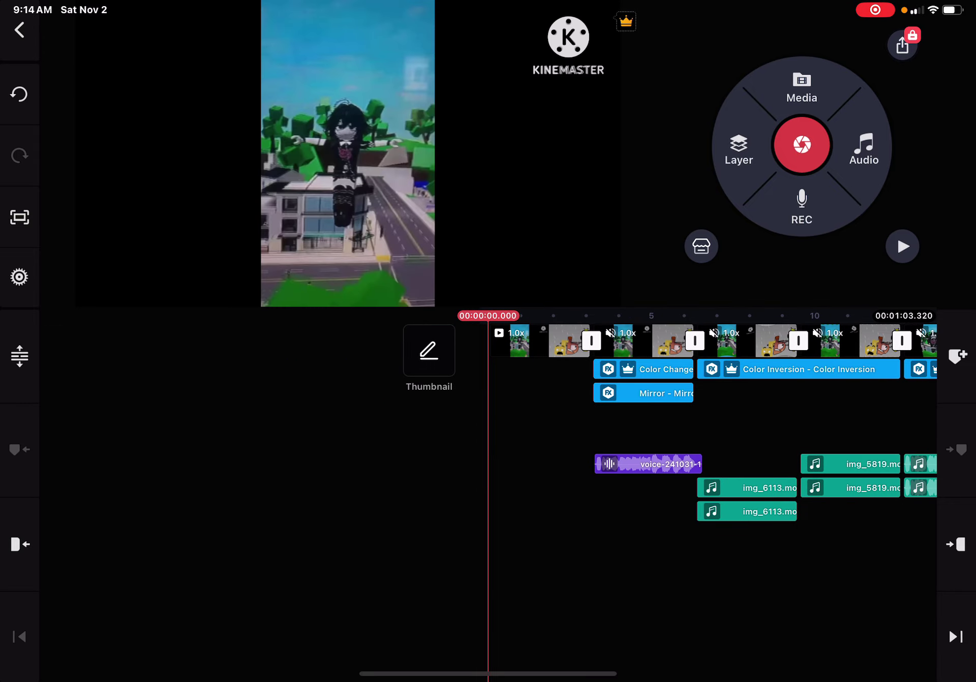
{"action": "mouse_move", "coordinate": [686, 428]}
{"action": "left_mouse_down"}
{"action": "mouse_move", "coordinate": [381, 428]}
{"action": "mouse_move", "coordinate": [687, 428]}
{"action": "left_mouse_up"}
{"action": "left_click_drag", "start_coordinate": [839, 459], "coordinate": [229, 458]}
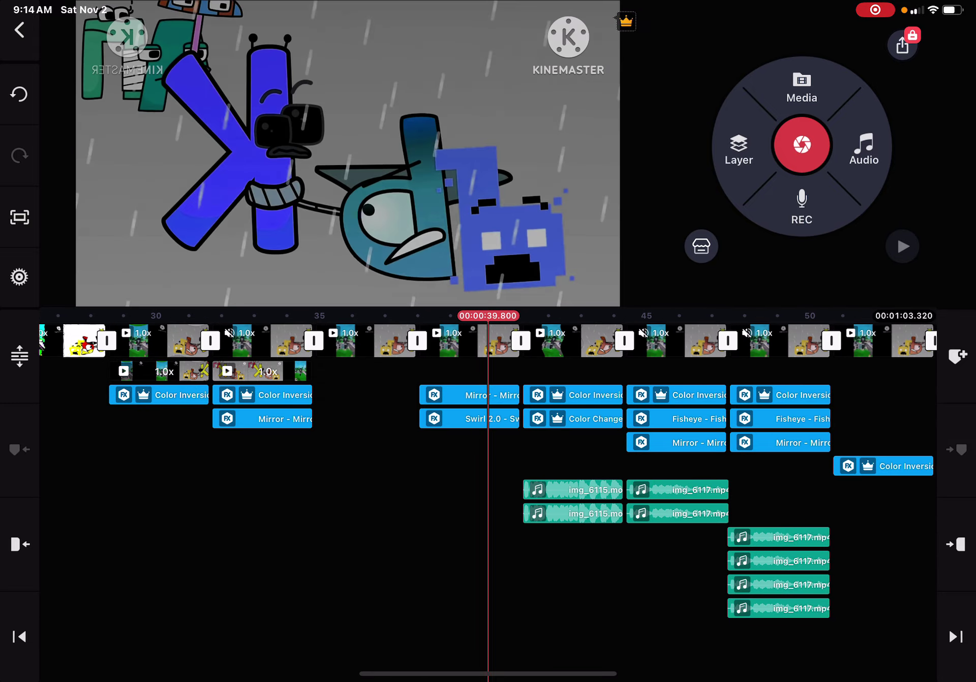
{"action": "mouse_move", "coordinate": [305, 458]}
{"action": "left_mouse_down"}
{"action": "mouse_move", "coordinate": [687, 458]}
{"action": "mouse_move", "coordinate": [382, 458]}
{"action": "mouse_move", "coordinate": [534, 459]}
{"action": "left_mouse_up"}
{"action": "left_click_drag", "start_coordinate": [229, 458], "coordinate": [839, 459]}
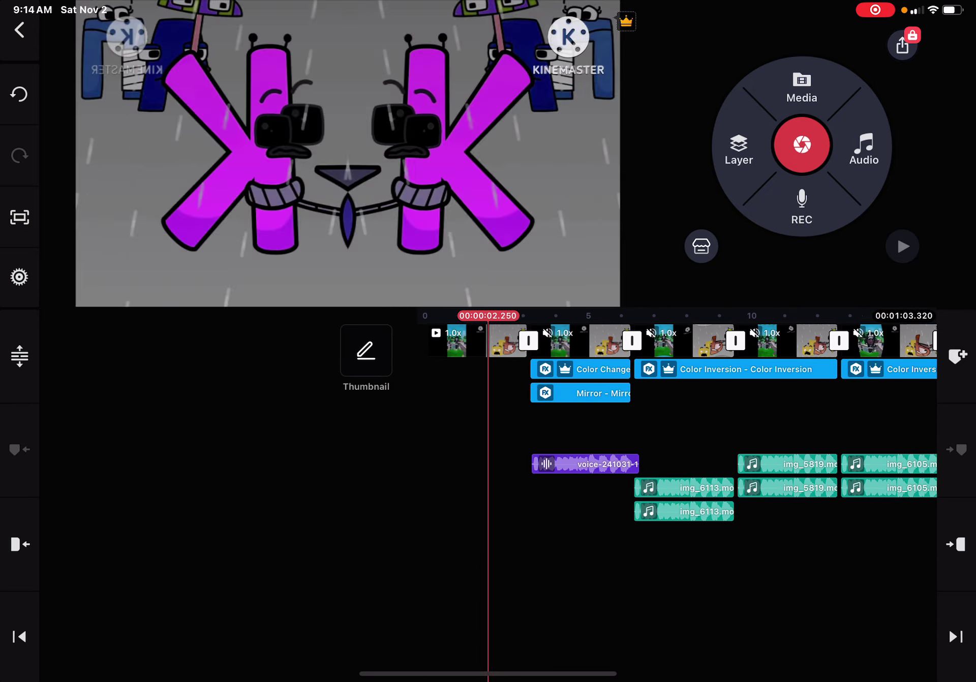
{"action": "left_click_drag", "start_coordinate": [611, 458], "coordinate": [656, 458]}
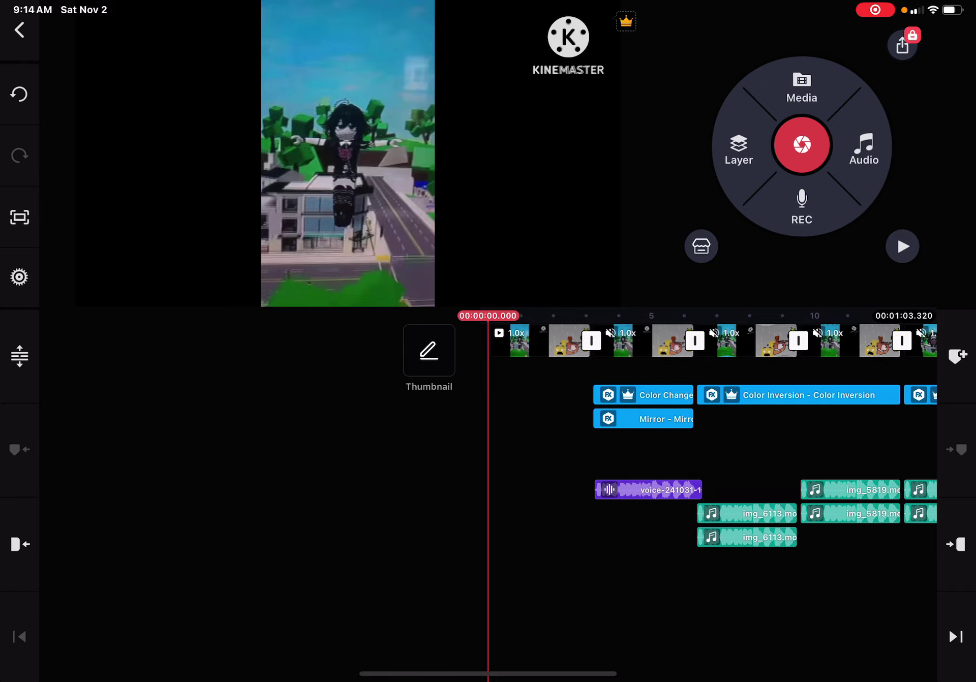
Preview around 26, 21 and 10 seconds, then return to 00:00.
{"action": "left_click_drag", "start_coordinate": [839, 458], "coordinate": [229, 459]}
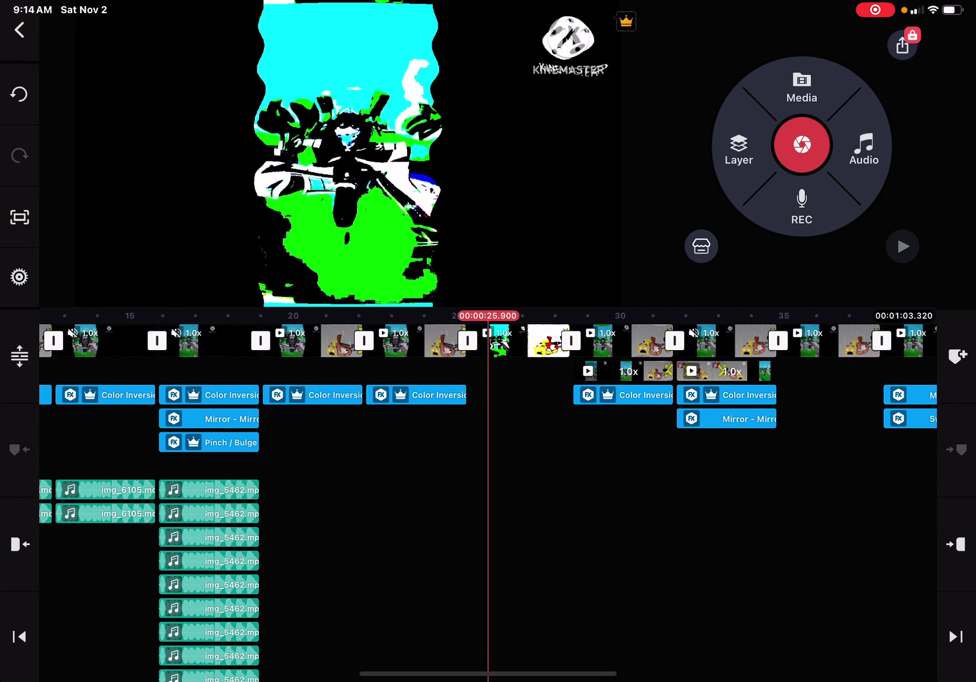
{"action": "left_click_drag", "start_coordinate": [458, 534], "coordinate": [603, 534]}
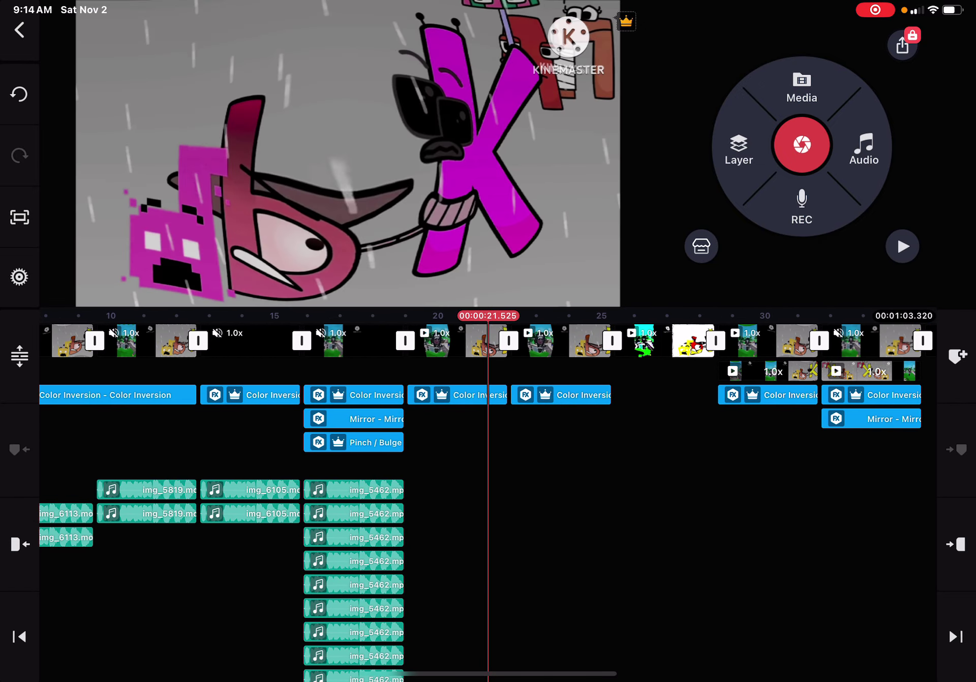
{"action": "mouse_move", "coordinate": [305, 535]}
{"action": "left_mouse_down"}
{"action": "mouse_move", "coordinate": [687, 535]}
{"action": "mouse_move", "coordinate": [534, 534]}
{"action": "left_mouse_up"}
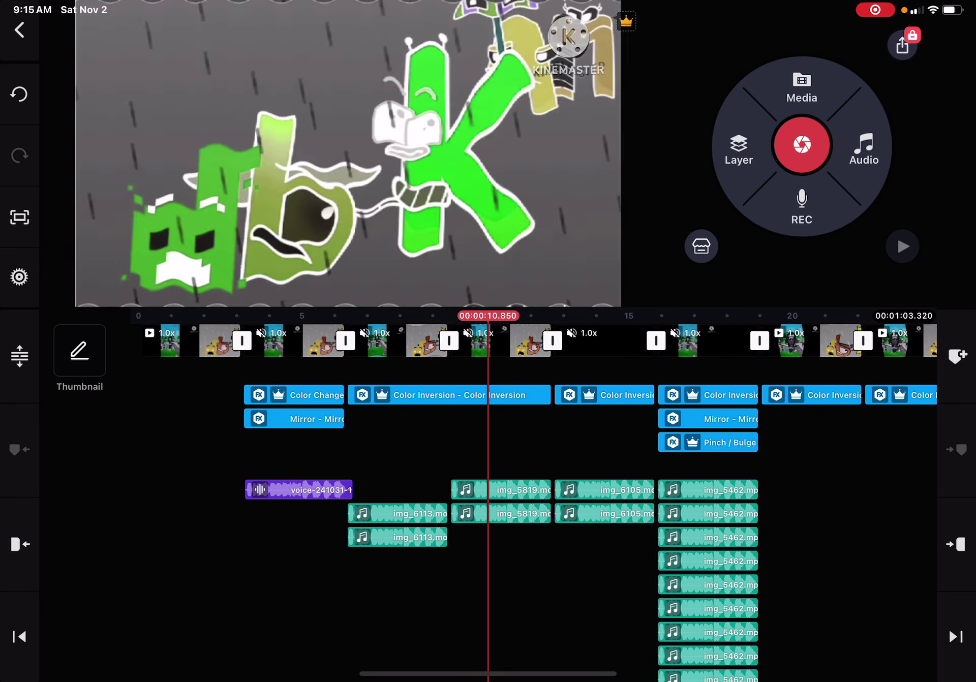
{"action": "left_click_drag", "start_coordinate": [305, 535], "coordinate": [625, 535]}
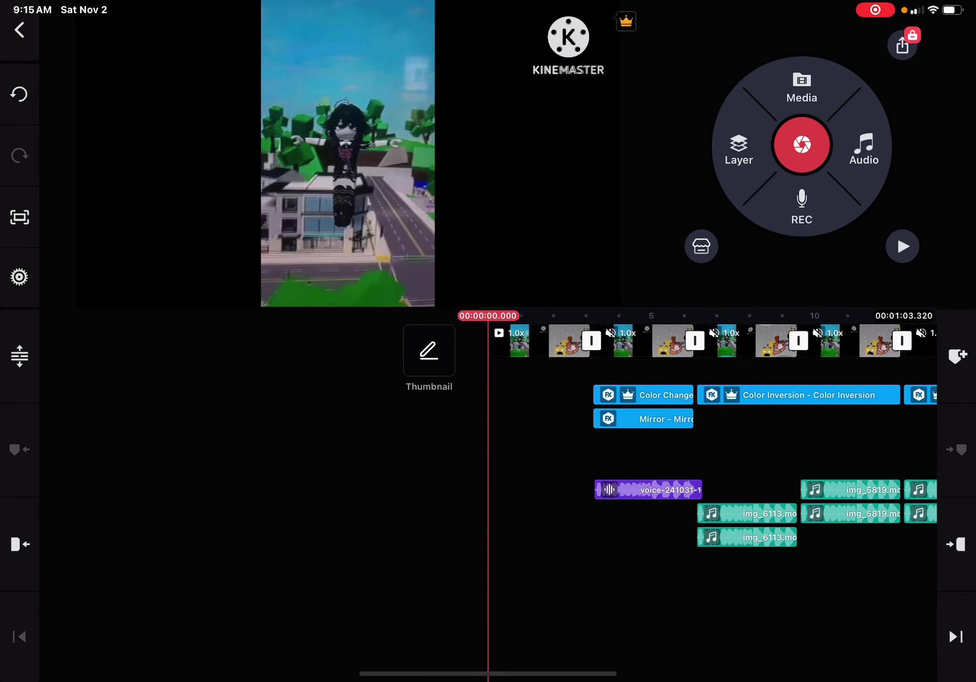